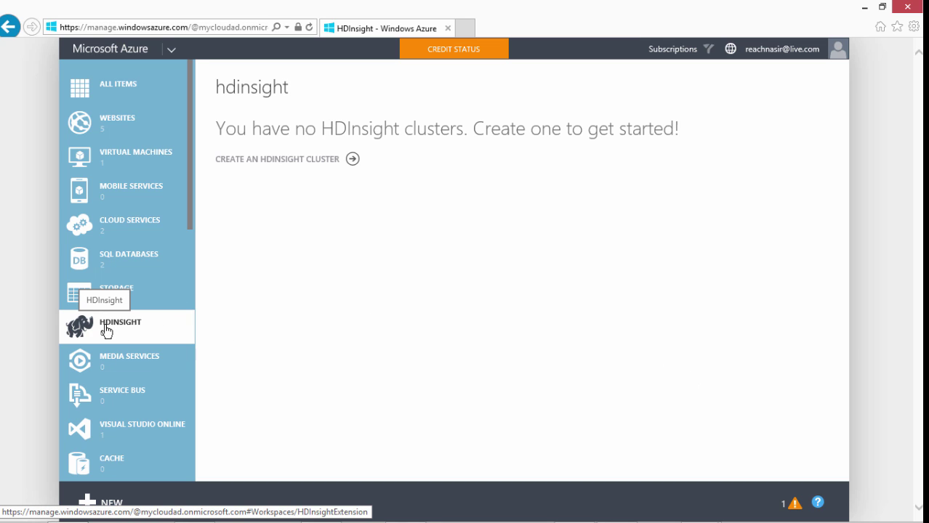
Step: Start a new Hadoop HDInsight cluster named myhd with 32 data nodes
click(352, 160)
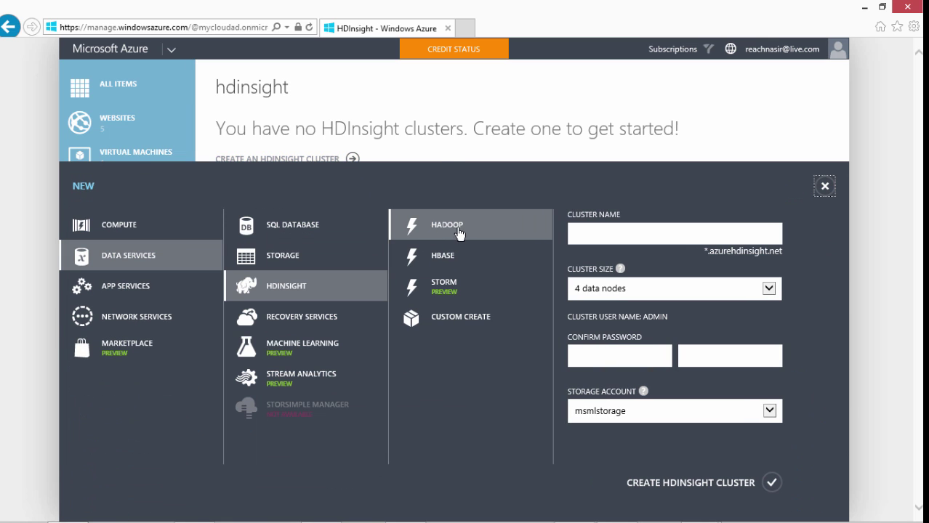
click(602, 233)
text(myhd)
click(770, 289)
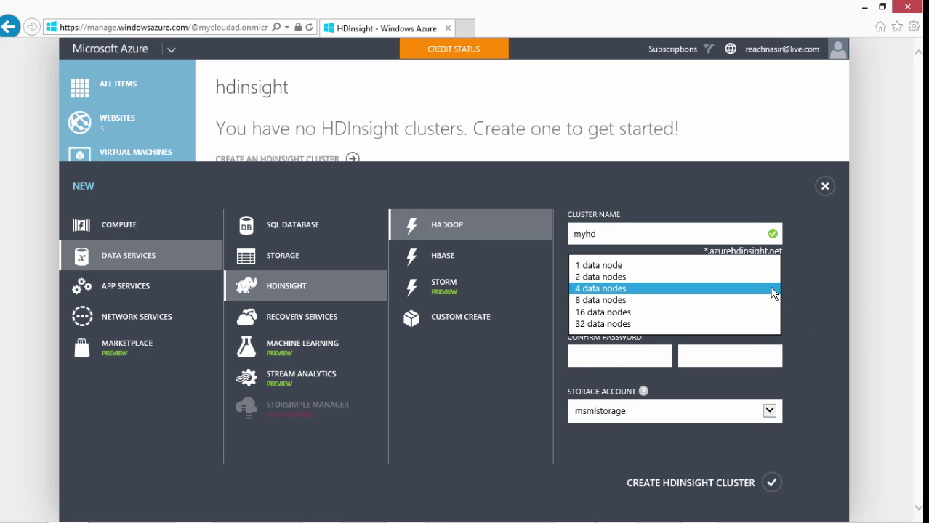
click(626, 325)
Step: Enter and confirm the admin password, choose mybdstorage as storage, and submit the cluster
click(645, 356)
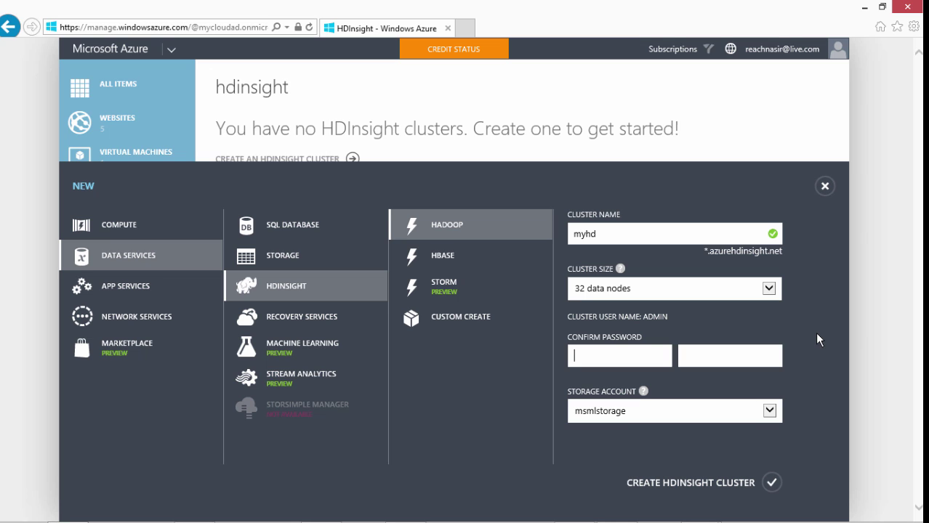
text(**********)
key(Tab)
text(**********)
click(769, 411)
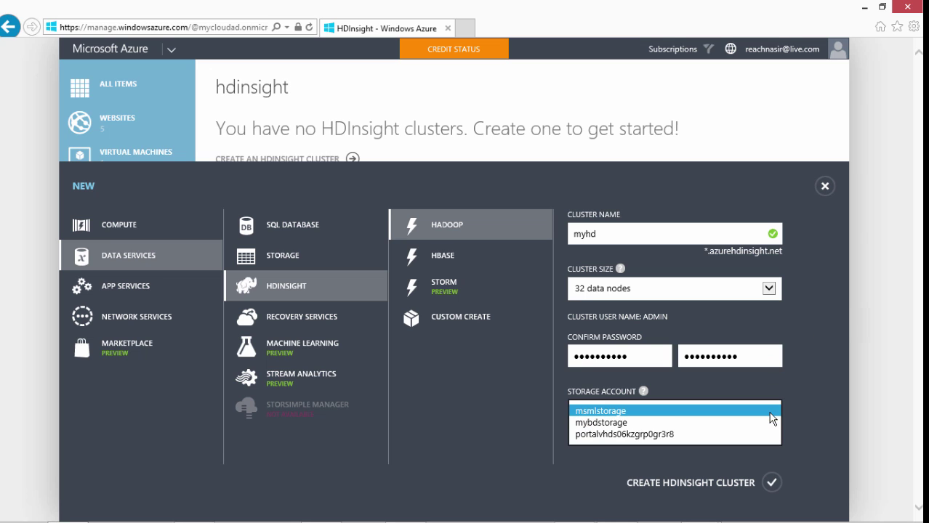
click(614, 423)
click(811, 413)
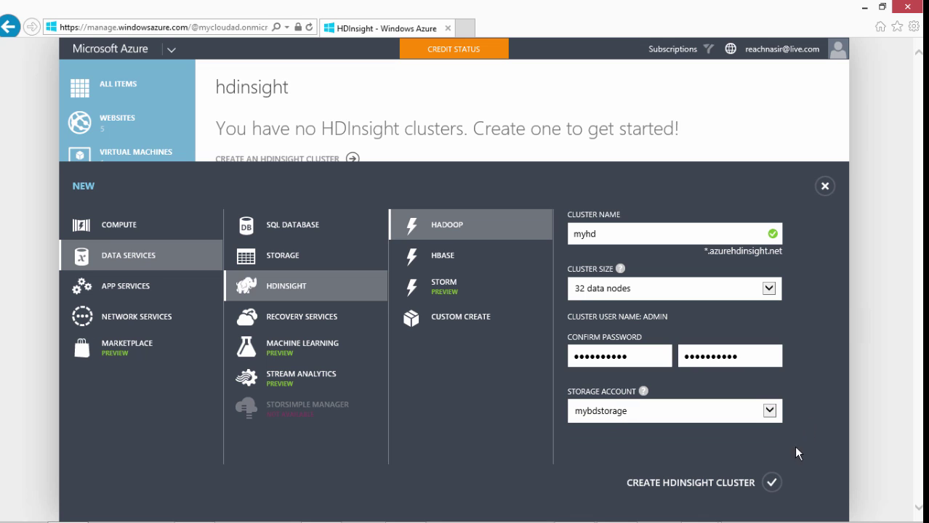
click(772, 485)
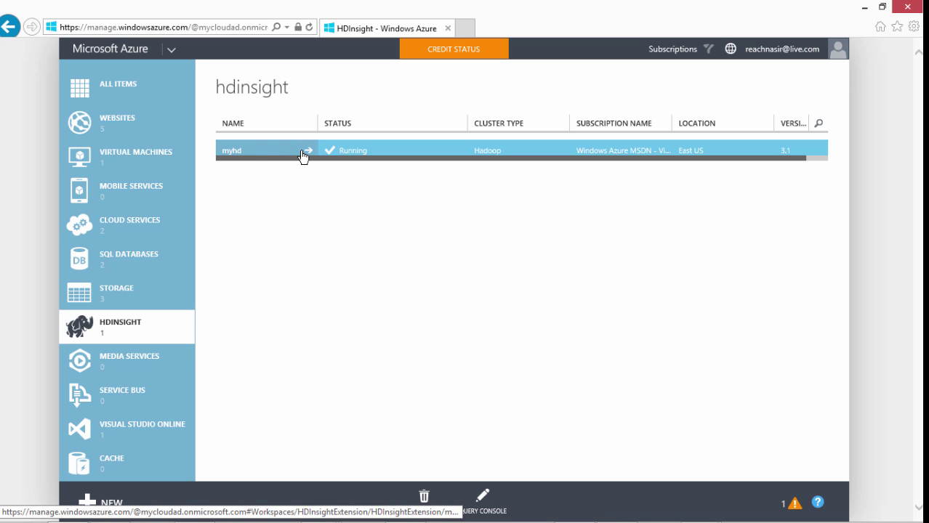
Step: Open the running myhd cluster and review its dashboard, monitoring and configuration pages
click(311, 150)
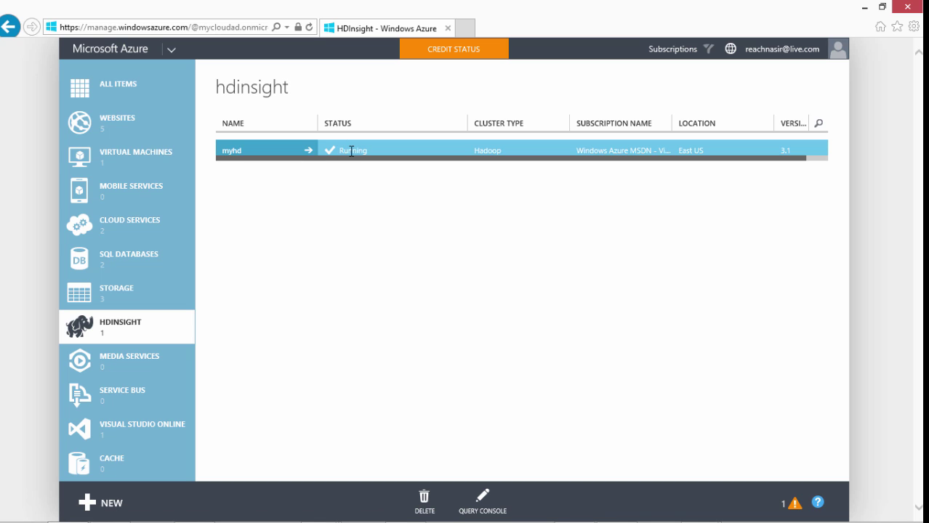
click(308, 153)
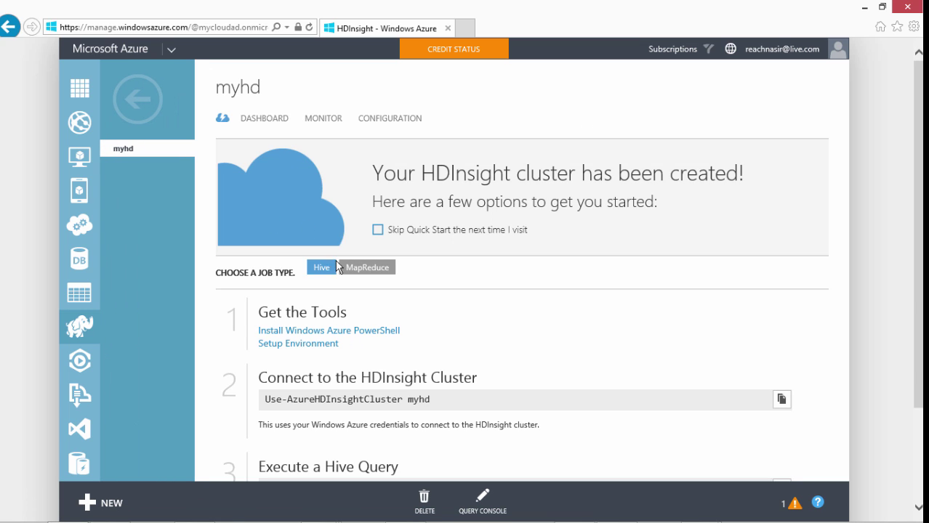
click(332, 124)
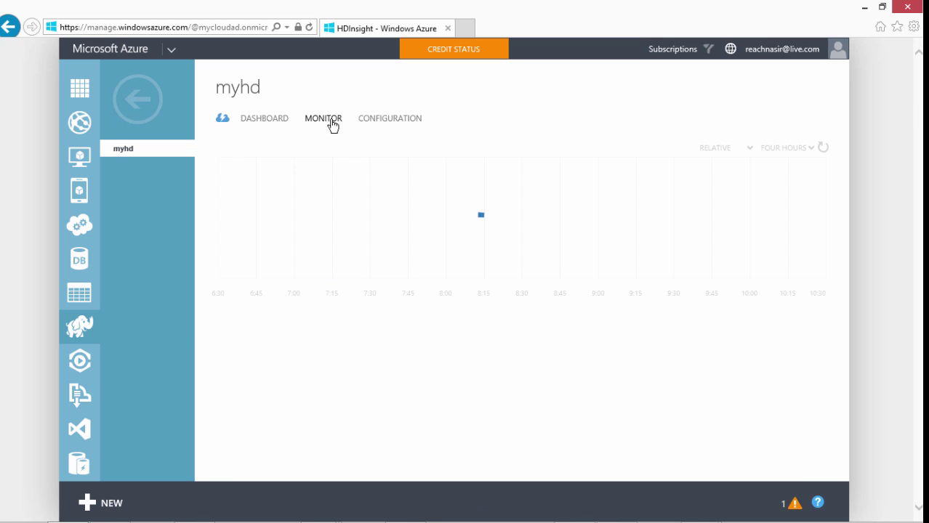
click(383, 124)
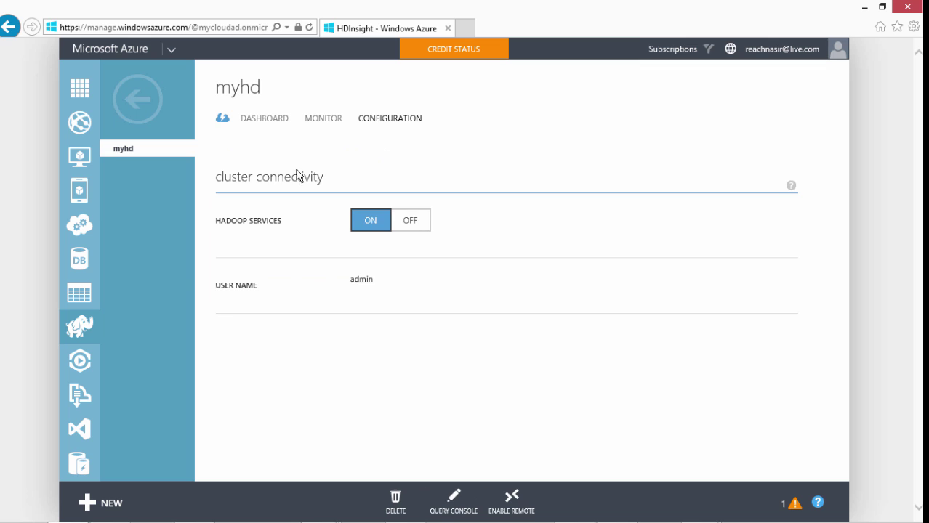
Step: Open the mydata container in the mybdstorage account to list its files
click(83, 304)
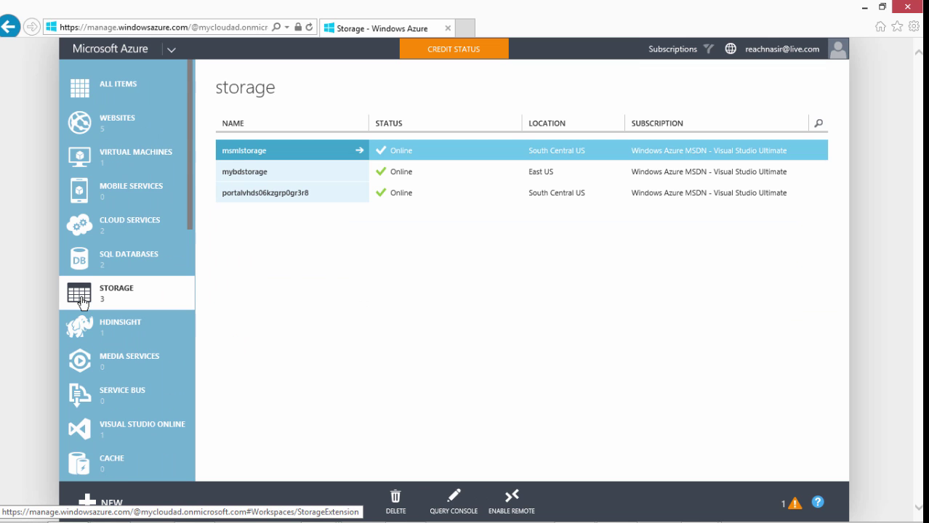
click(313, 170)
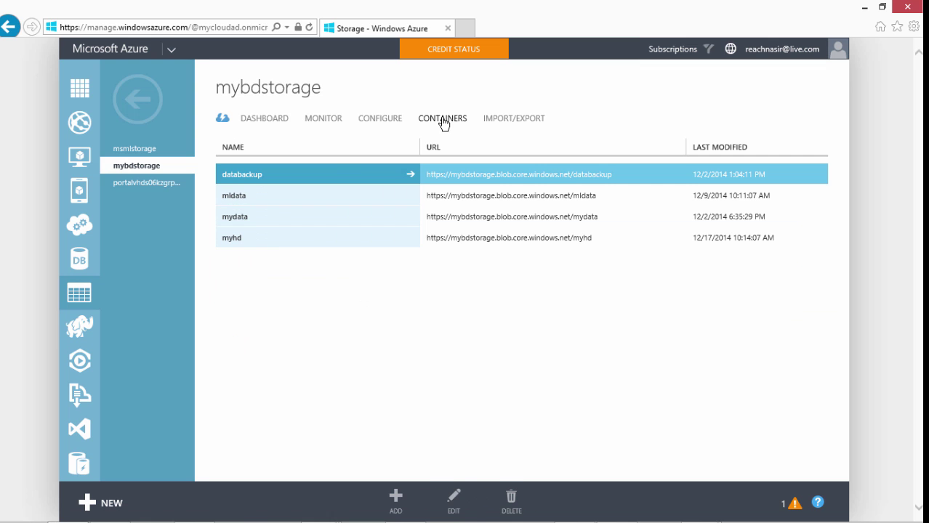
click(407, 218)
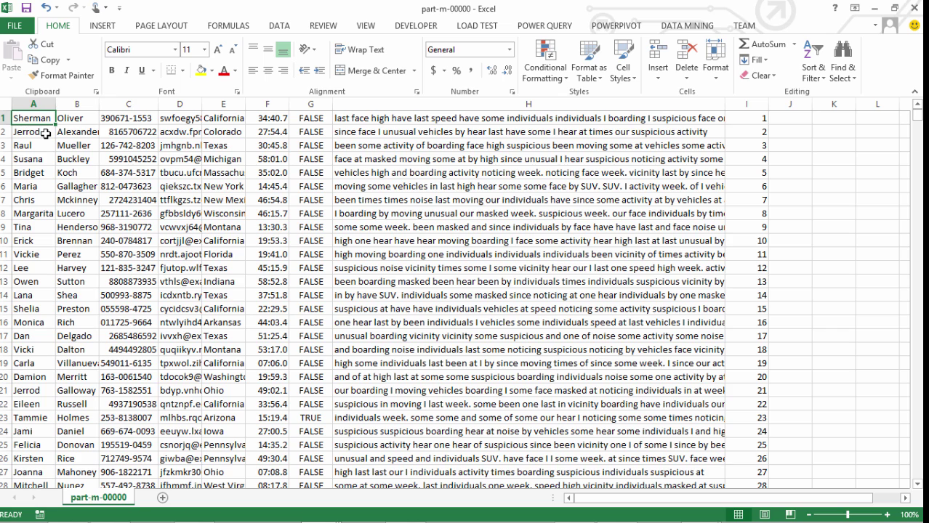
Step: Jump to the last data row of part-m-00000, row 100000
key(ctrl+Down)
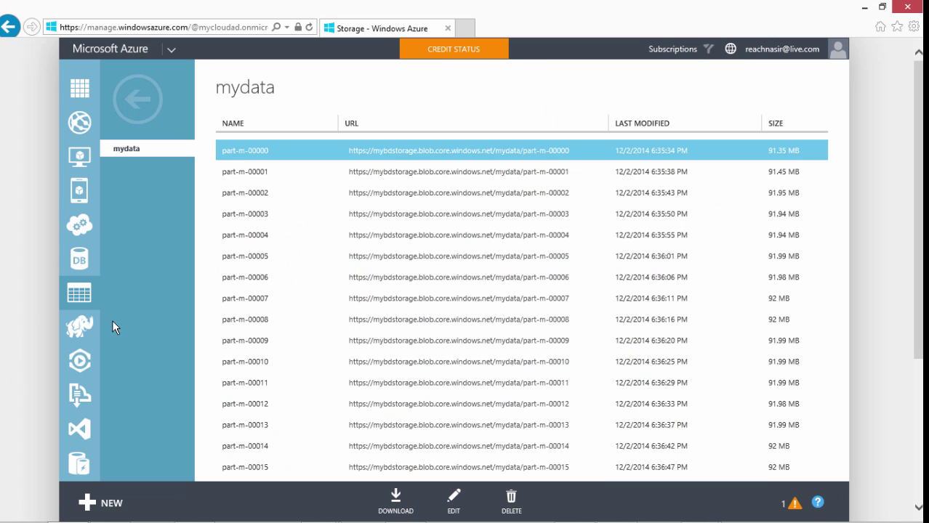
Step: Select the myhd cluster from the HDInsight list and launch its Query Console
click(77, 332)
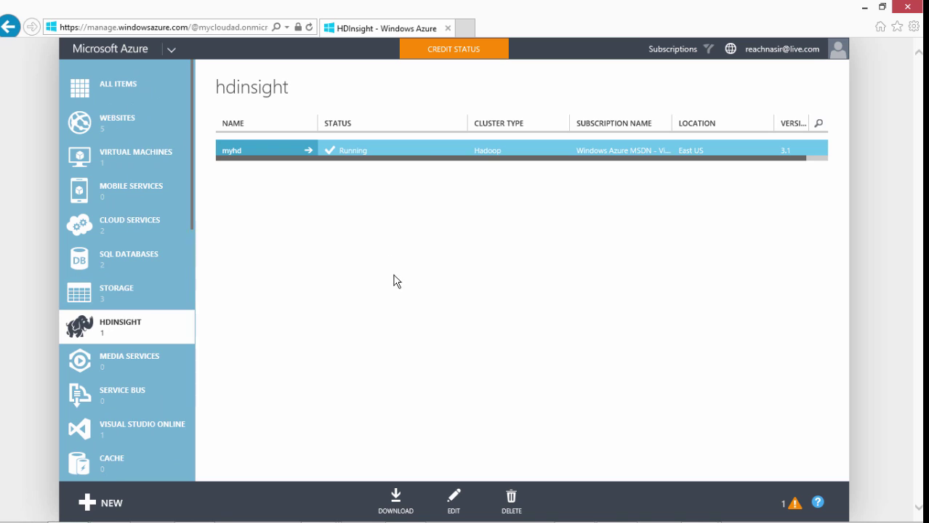
click(425, 150)
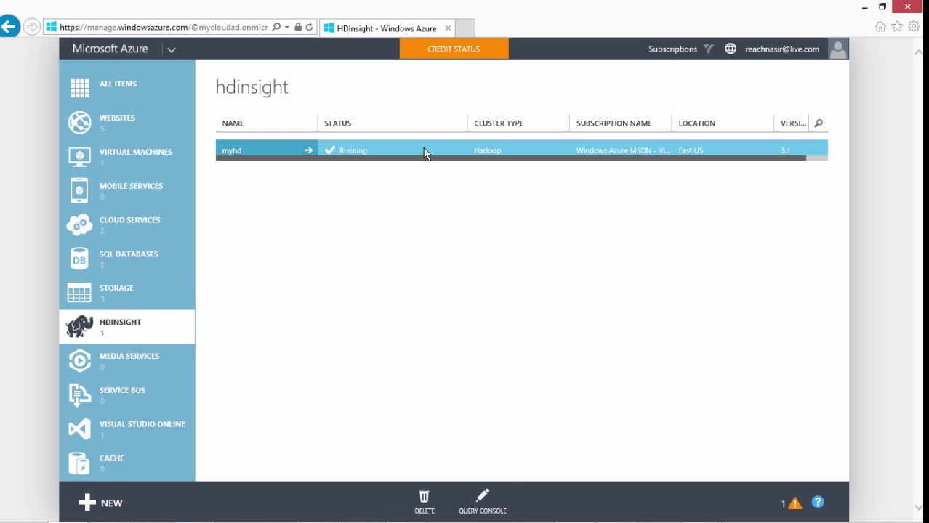
click(482, 501)
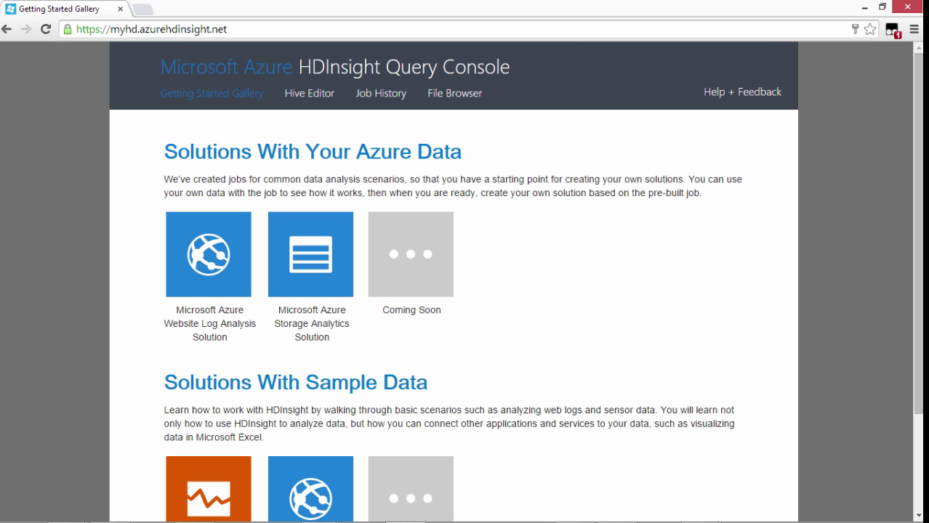
Step: Paste the prepared CREATE EXTERNAL TABLE query into the Hive Editor
scroll(917, 188, down, 4)
scroll(912, 174, up, 4)
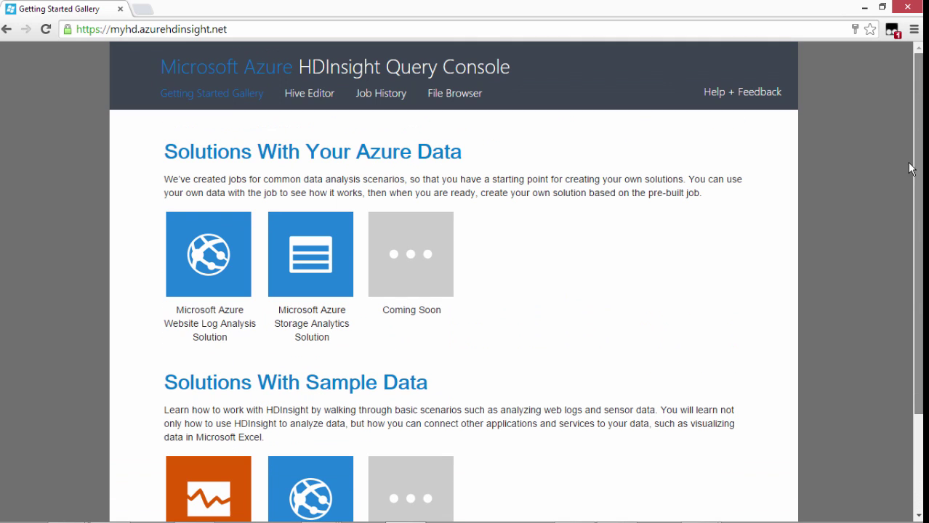
click(301, 99)
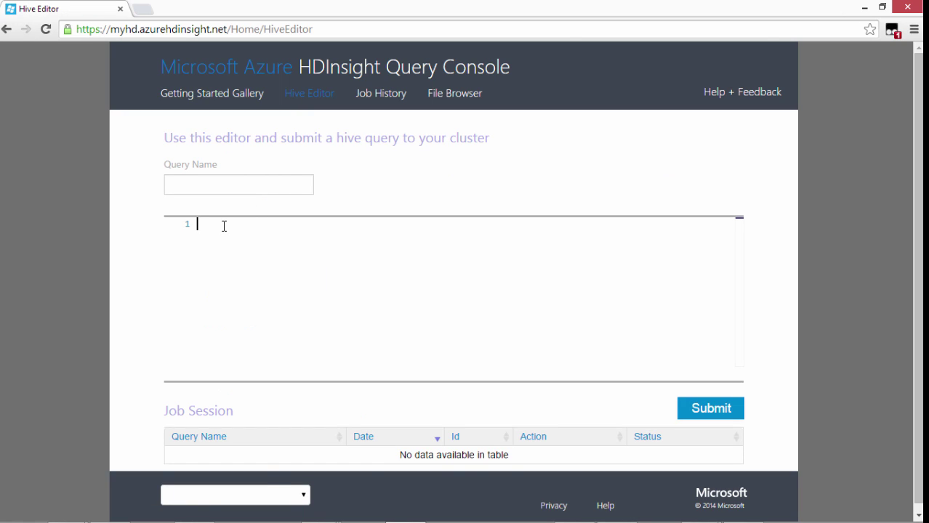
key(ctrl+v)
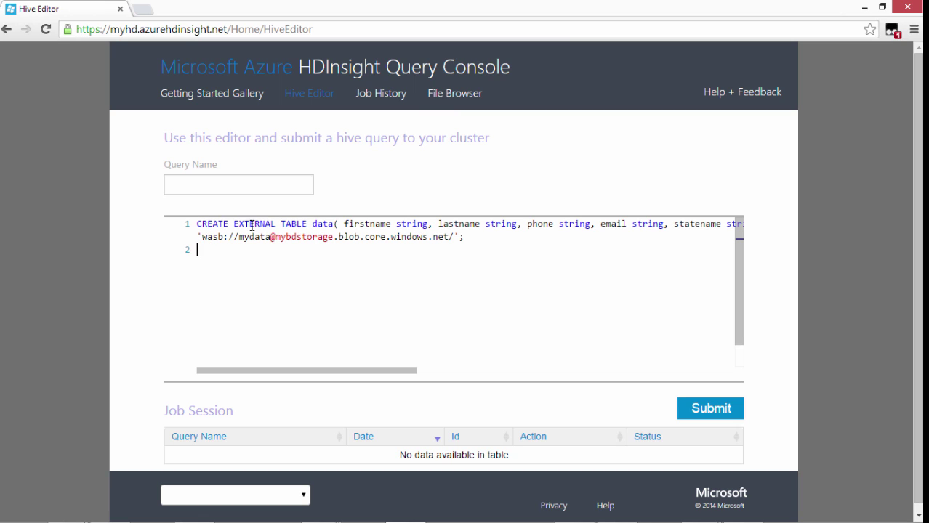
Step: Highlight the table name data, the firstname, comments and RNo string columns, and the wasb location
double_click(322, 223)
click(354, 225)
click(407, 225)
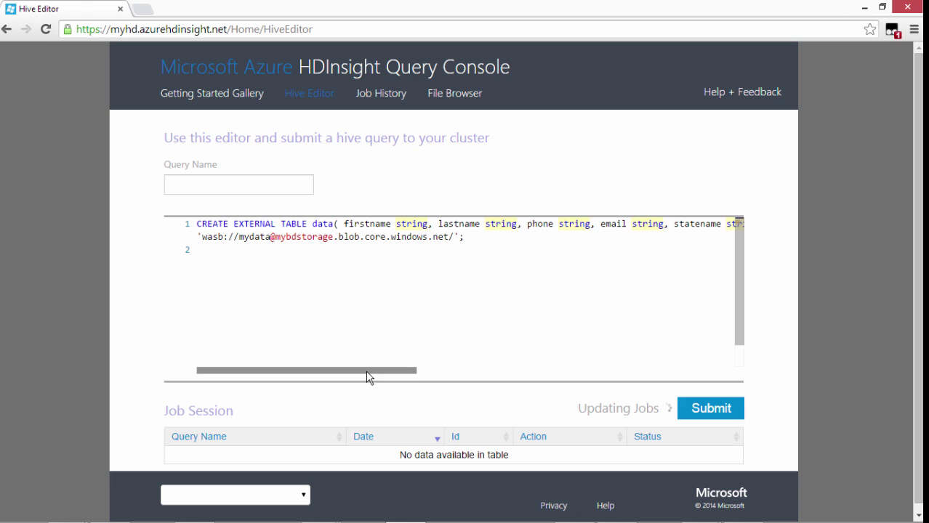
drag(367, 373, 513, 373)
drag(449, 374, 507, 374)
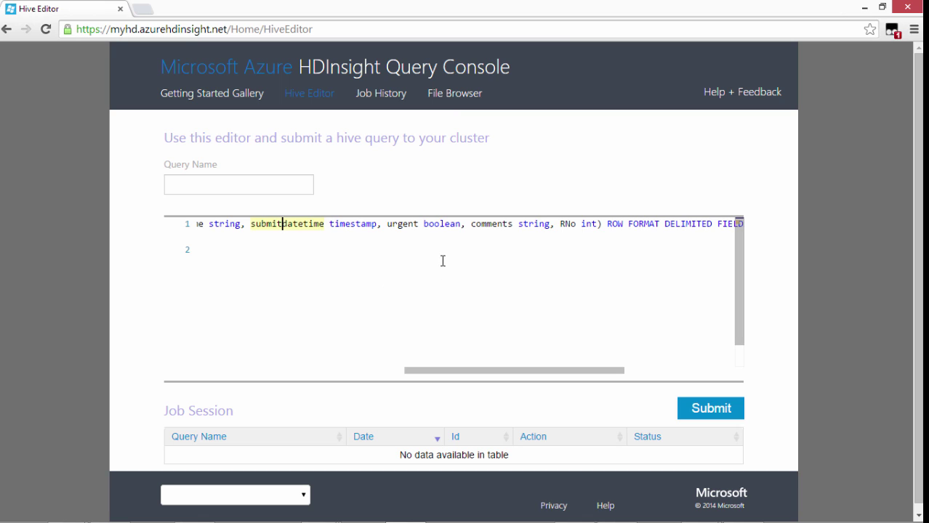
double_click(489, 224)
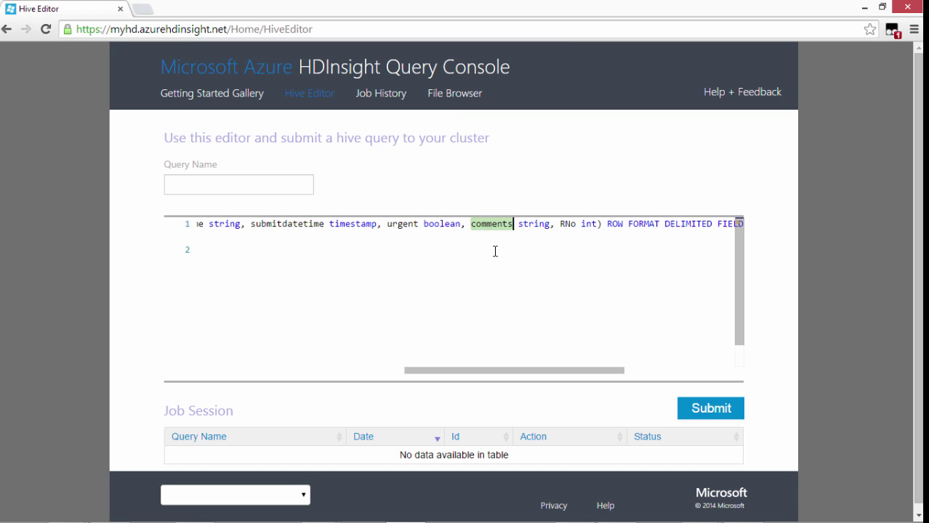
double_click(567, 223)
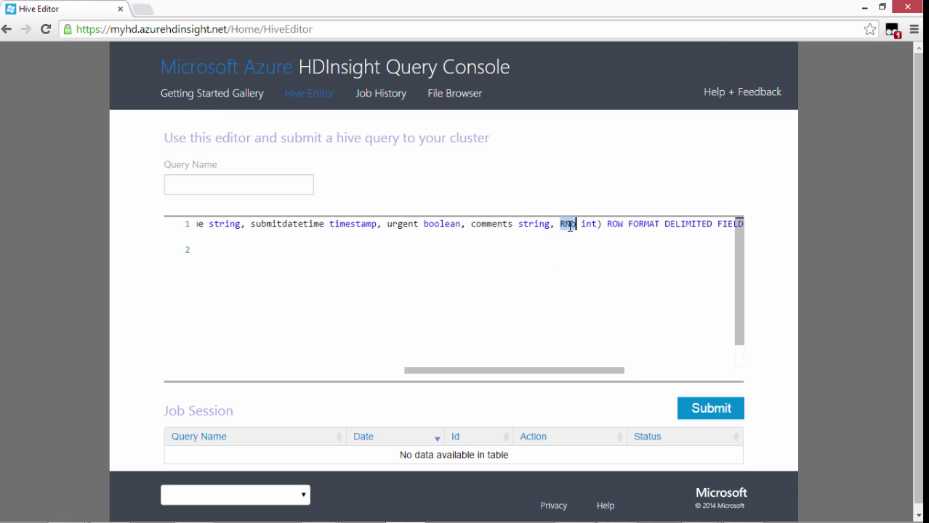
drag(541, 375, 650, 377)
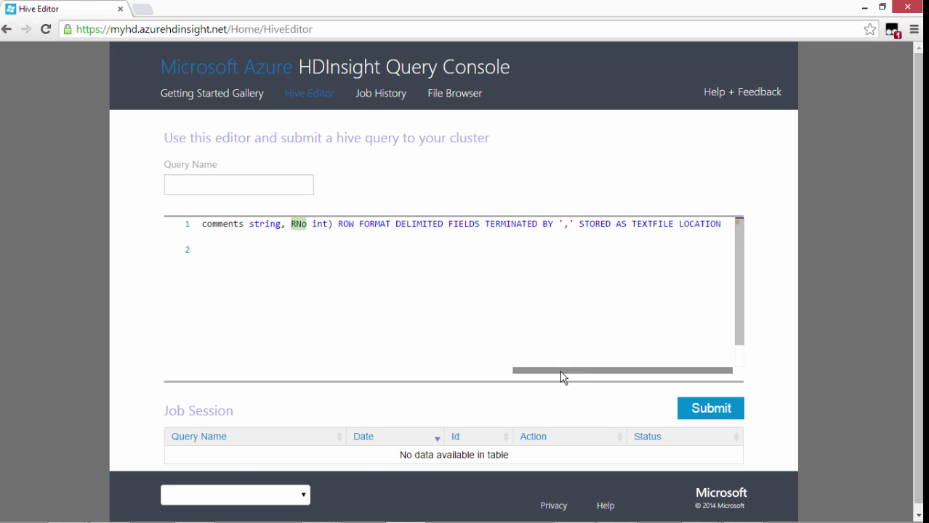
drag(561, 377, 590, 377)
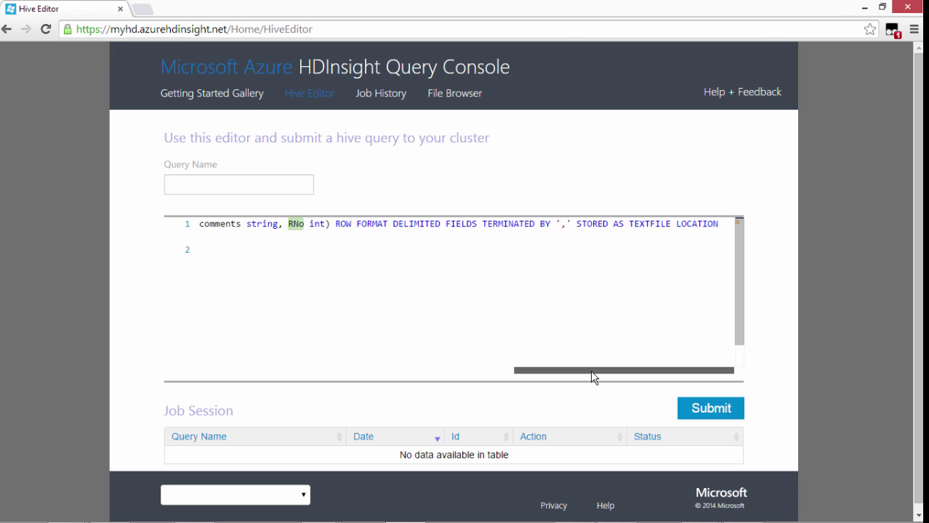
drag(585, 375, 450, 237)
click(203, 237)
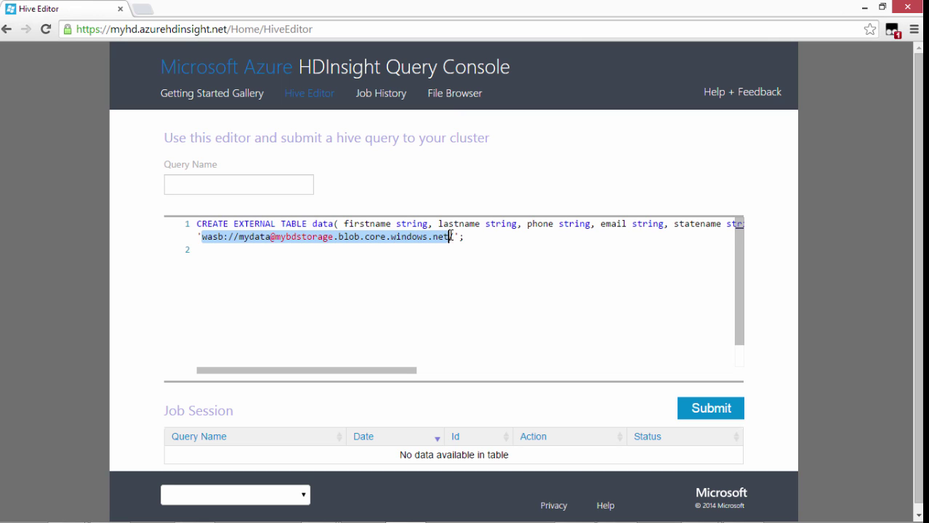
Step: Review the mybdstorage wasb location, then submit the table-creation Hive query
click(348, 240)
drag(275, 238, 455, 239)
click(414, 240)
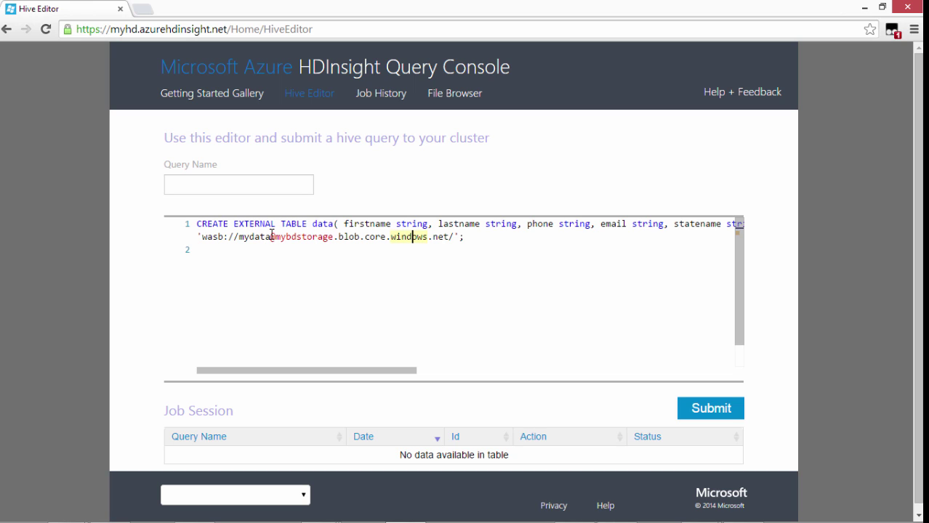
click(715, 411)
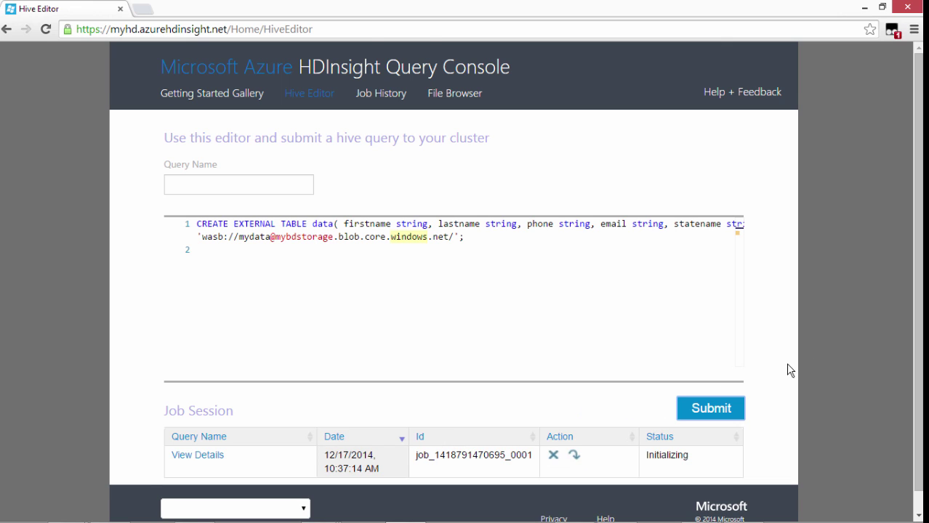
scroll(908, 279, down, 1)
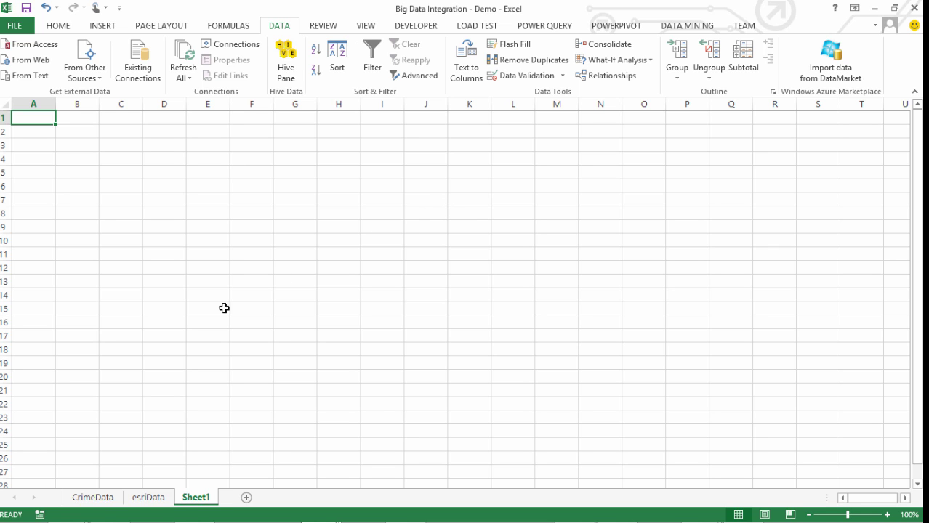
Step: Look through the CrimeData and esriData sheets, ending on the empty Sheet1
click(96, 499)
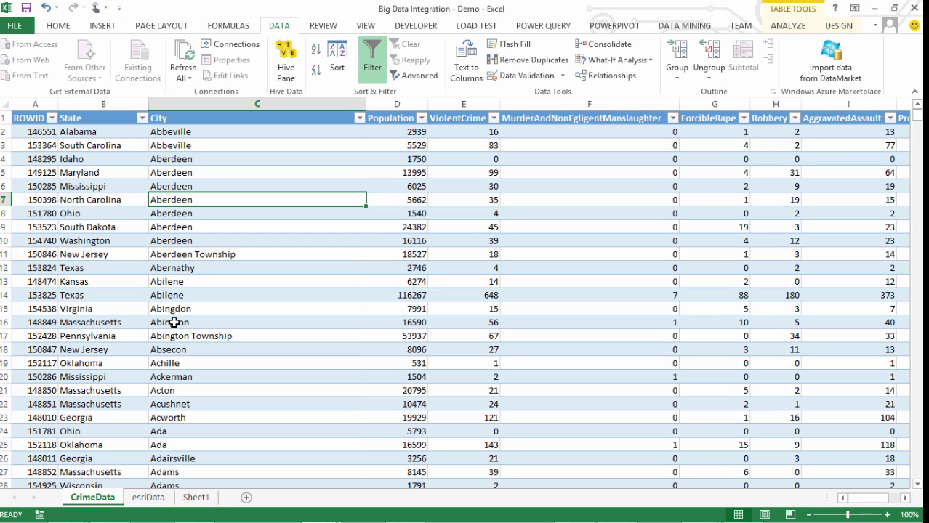
click(148, 501)
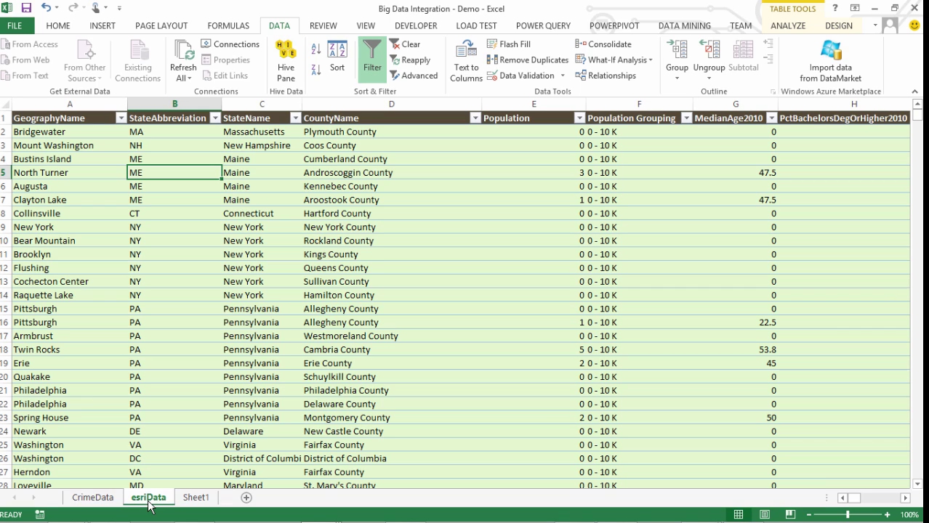
click(193, 499)
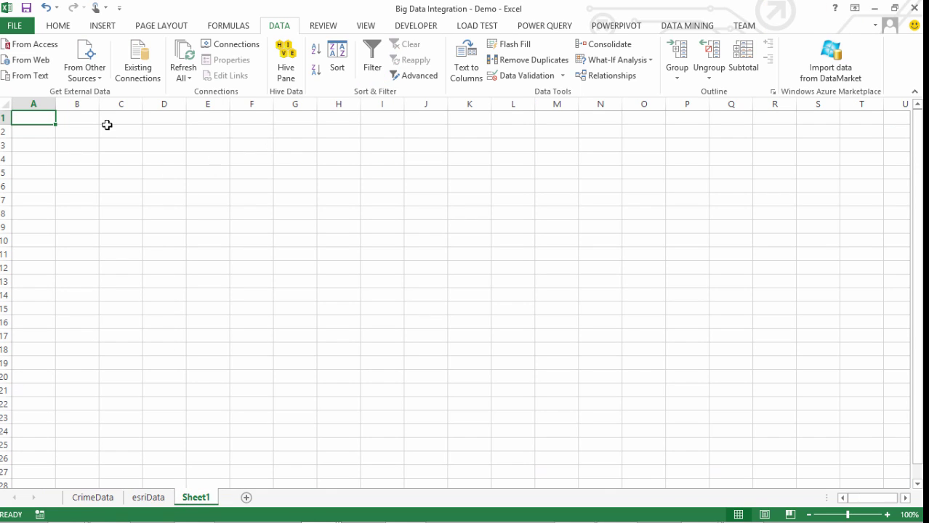
Step: Import via Microsoft Query from Sample Microsoft Hive DSN, keeping Windows Azure HDInsight Service authentication
click(85, 69)
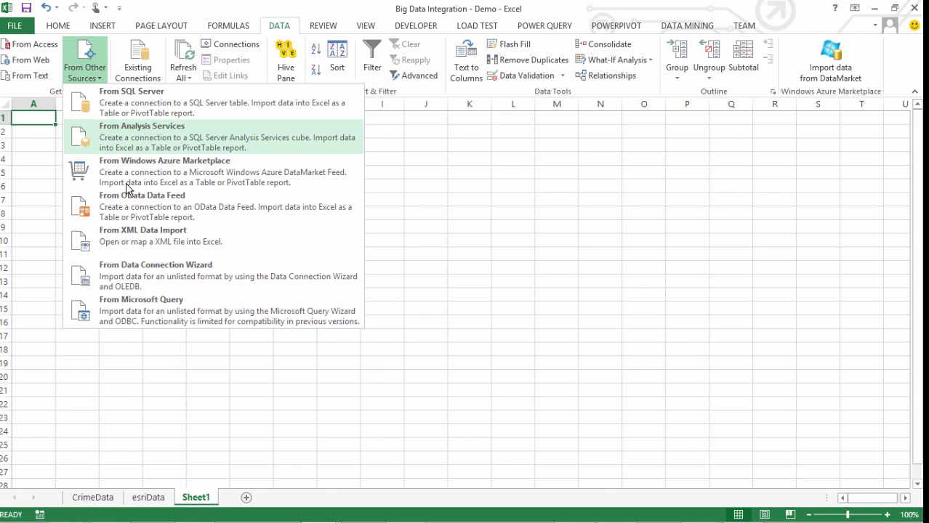
click(146, 307)
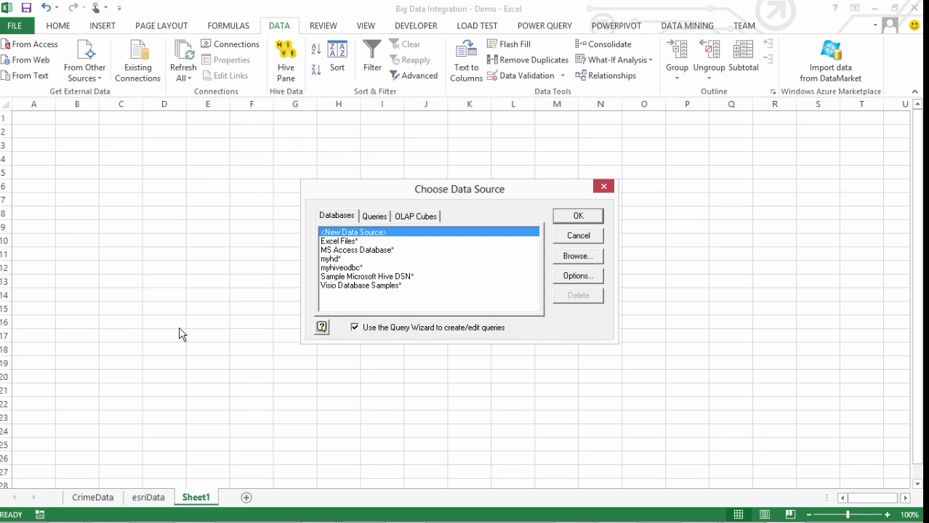
click(347, 277)
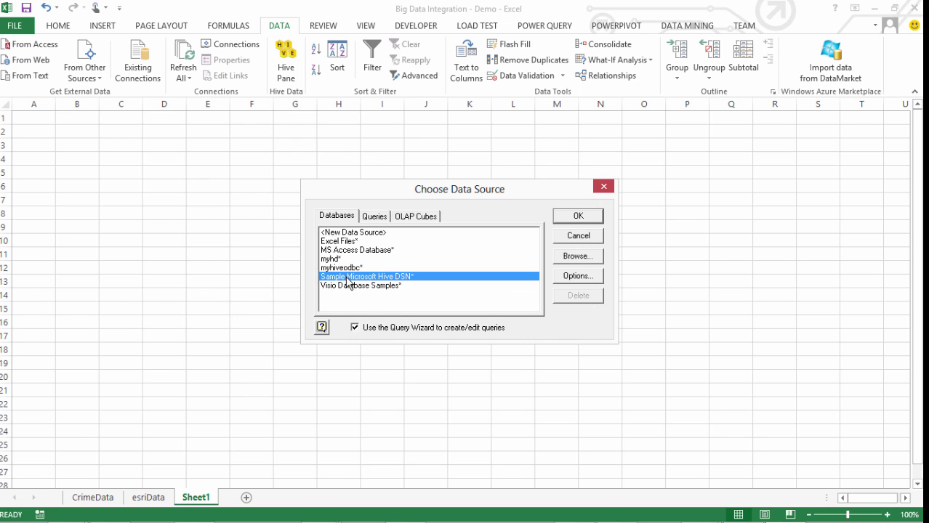
click(577, 217)
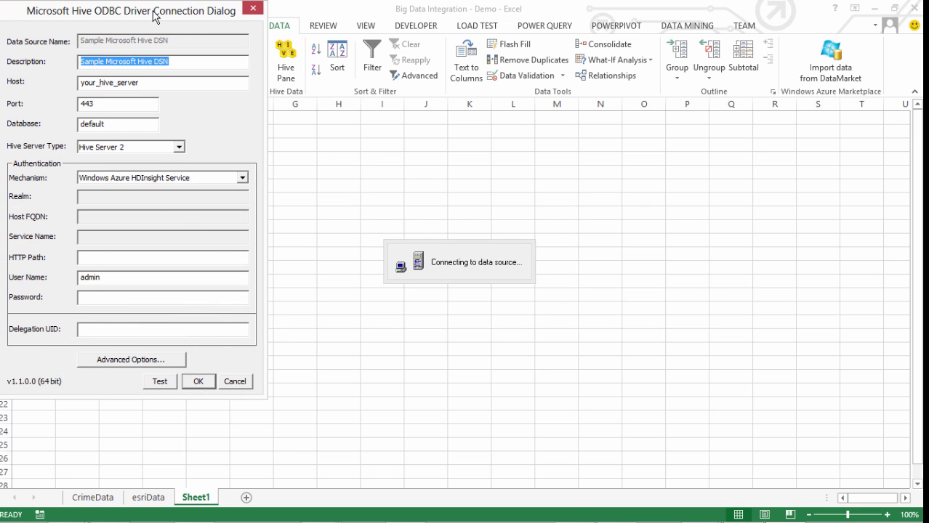
drag(154, 18, 425, 49)
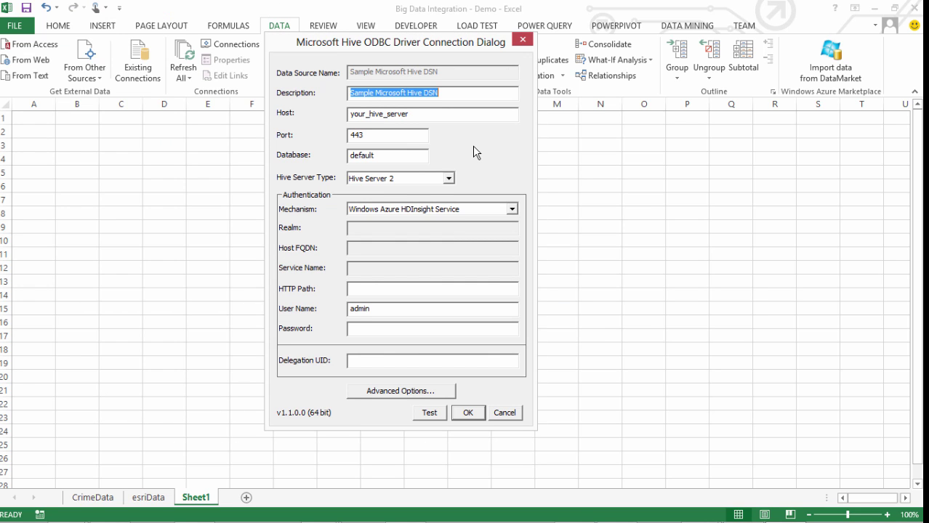
click(496, 210)
click(499, 214)
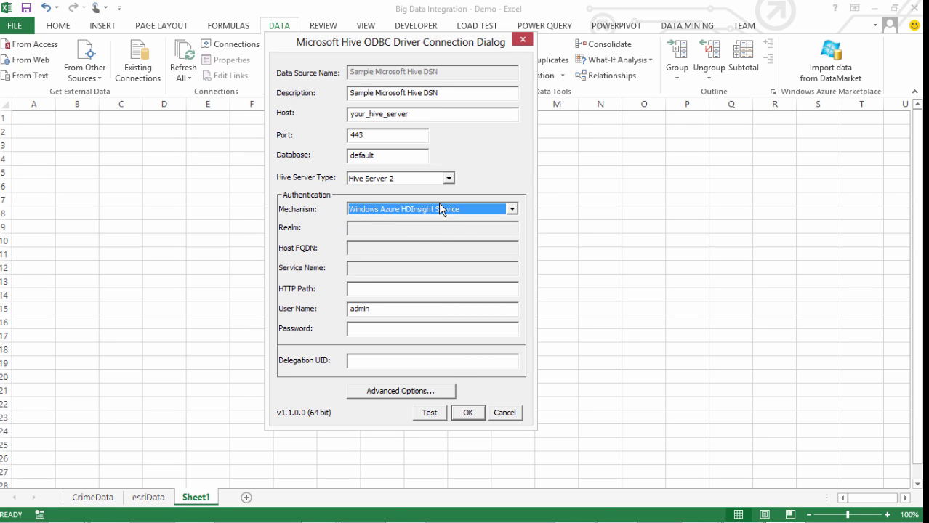
Step: Enter the account password and host myhd.azurehdinsight.net, then test the connection successfully
click(388, 328)
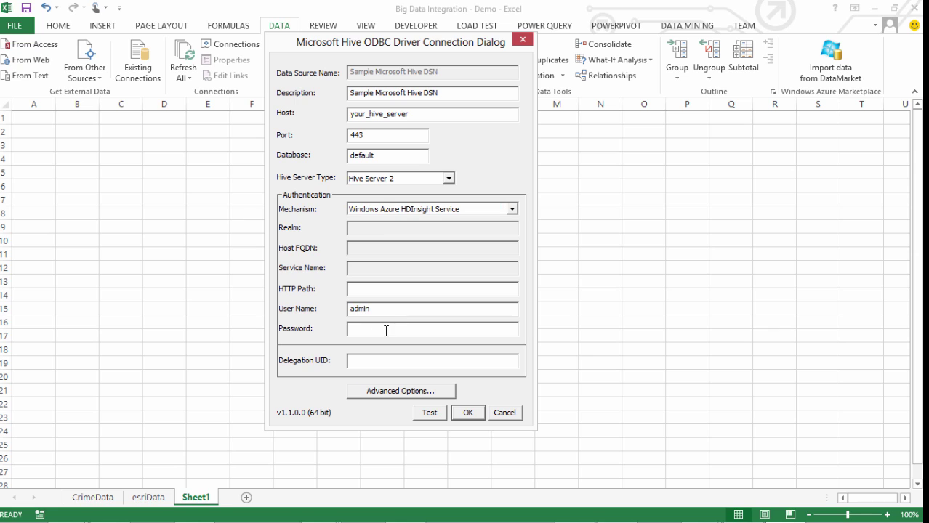
text(**********)
drag(432, 116, 349, 116)
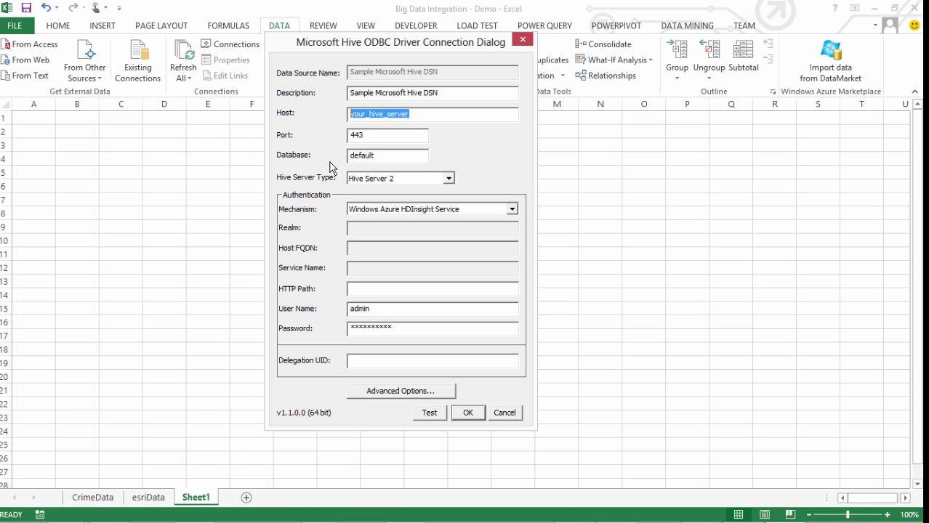
text(myh)
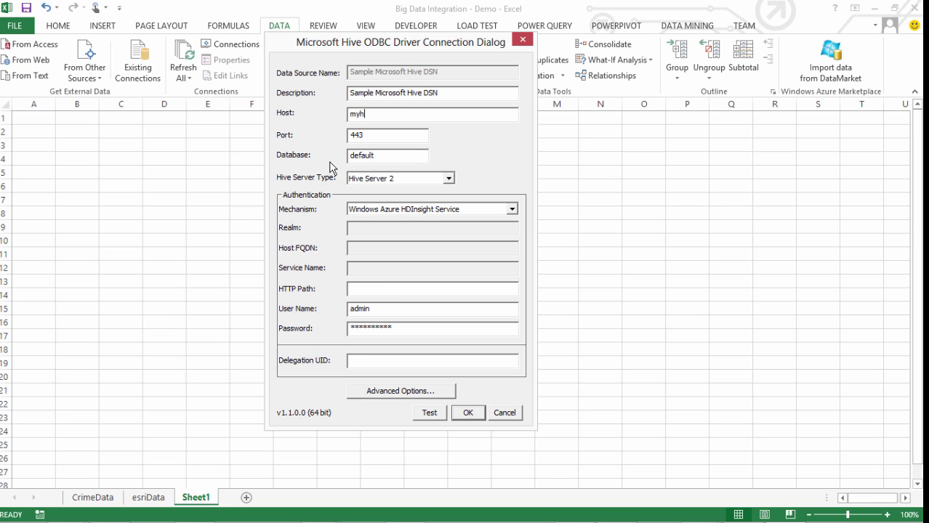
text(d.azurehdinsight.net)
click(436, 414)
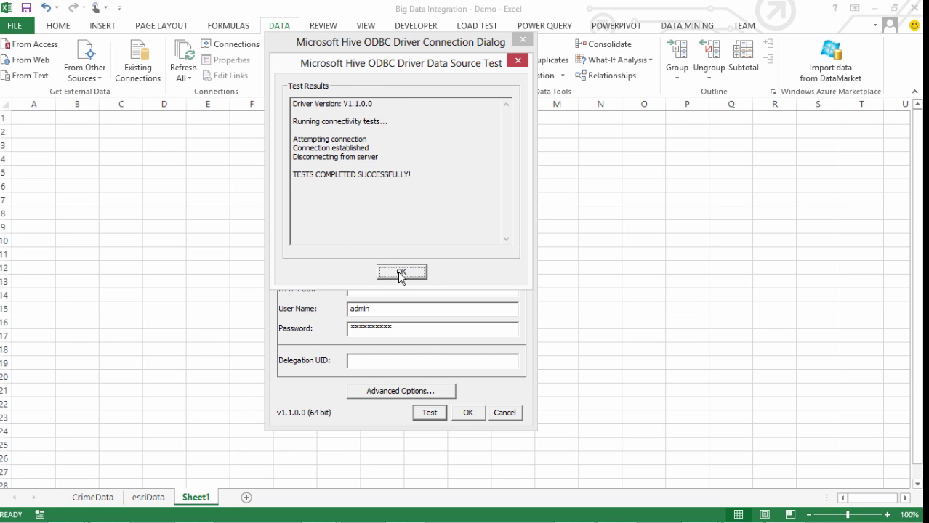
click(401, 272)
Step: Confirm the connection, add only the data table's firstname column, and skip filtering and sorting
click(469, 412)
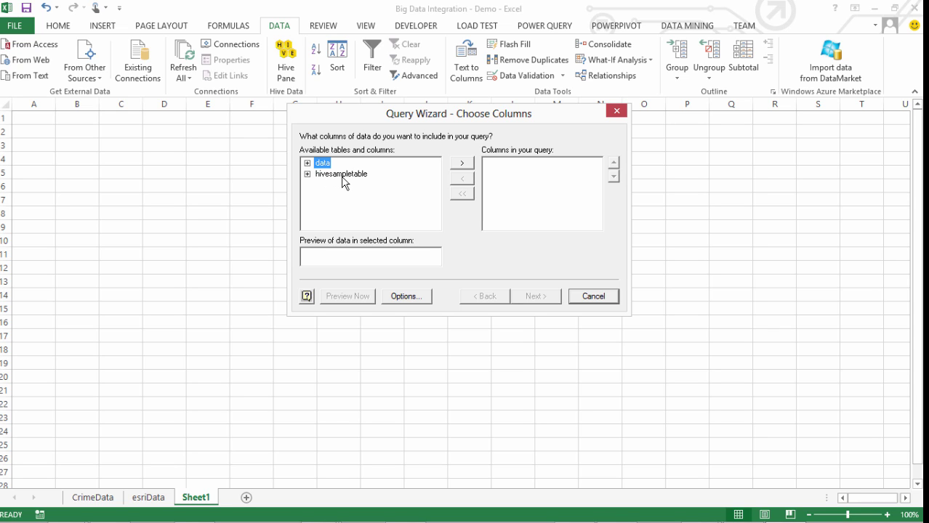
key(Right)
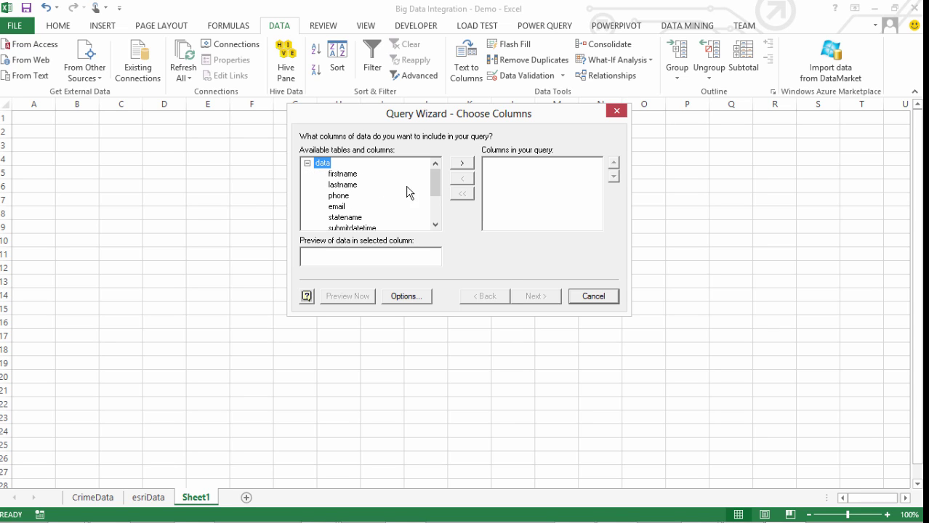
mouse_move(435, 185)
mouse_down()
mouse_move(436, 204)
mouse_move(435, 177)
mouse_up()
click(348, 176)
click(462, 165)
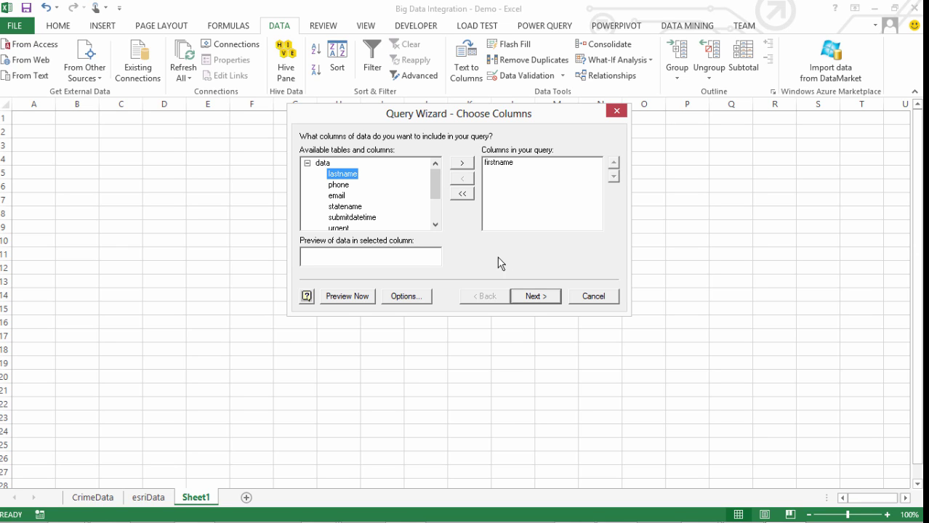
click(543, 298)
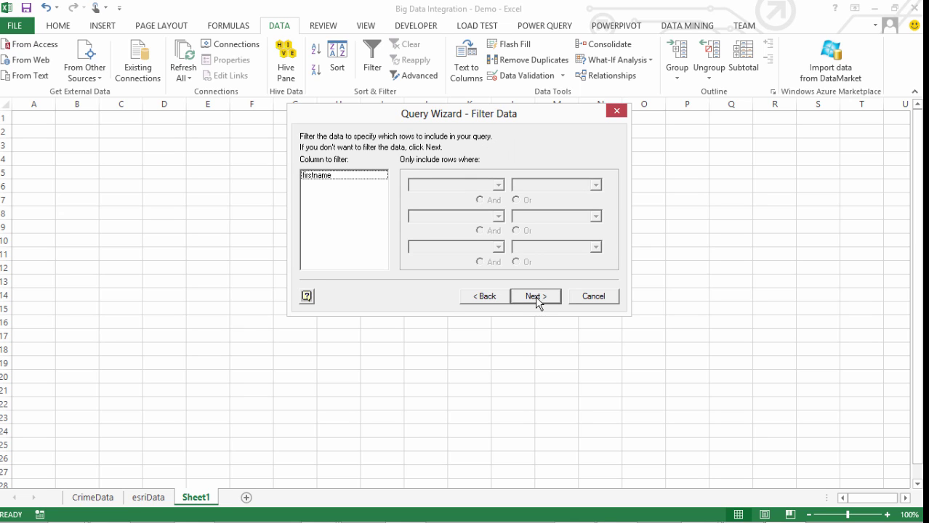
click(539, 298)
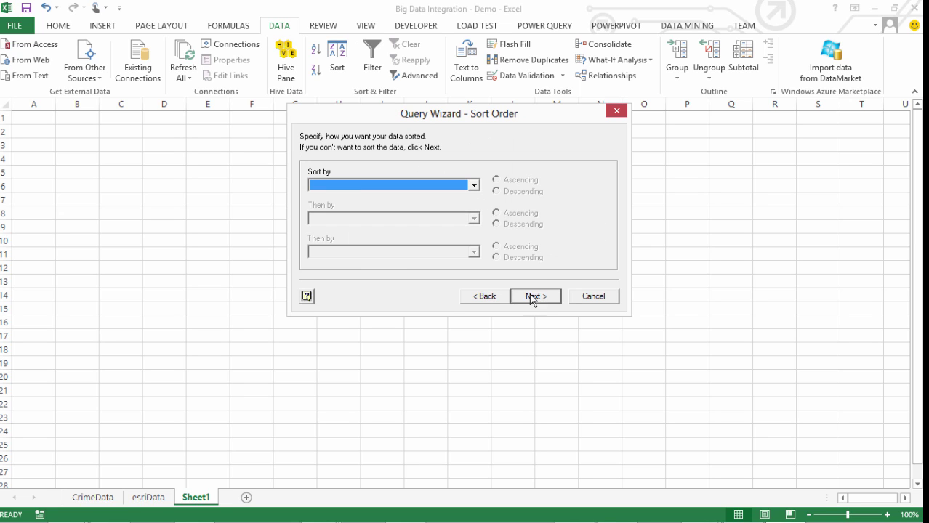
click(543, 297)
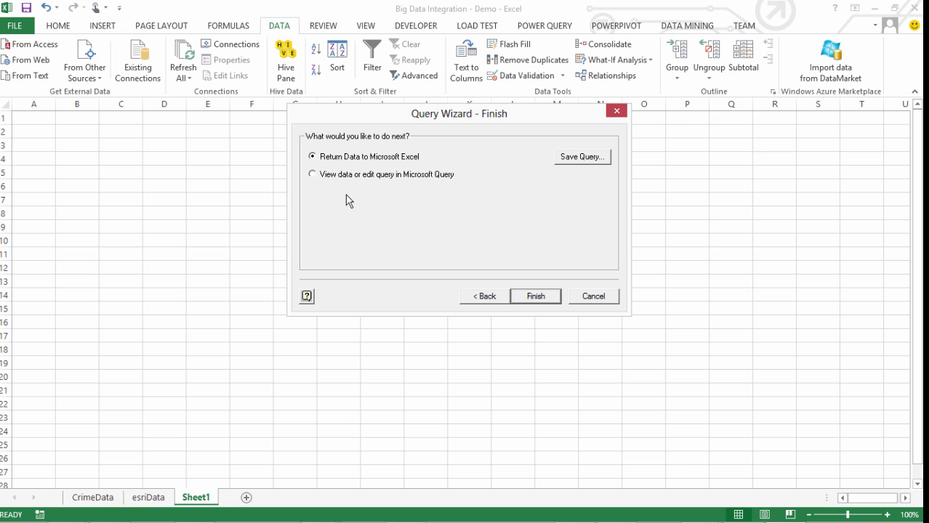
Step: In Microsoft Query, replace the SQL with a query counting Hive rows per statename, grouped by statename
click(312, 175)
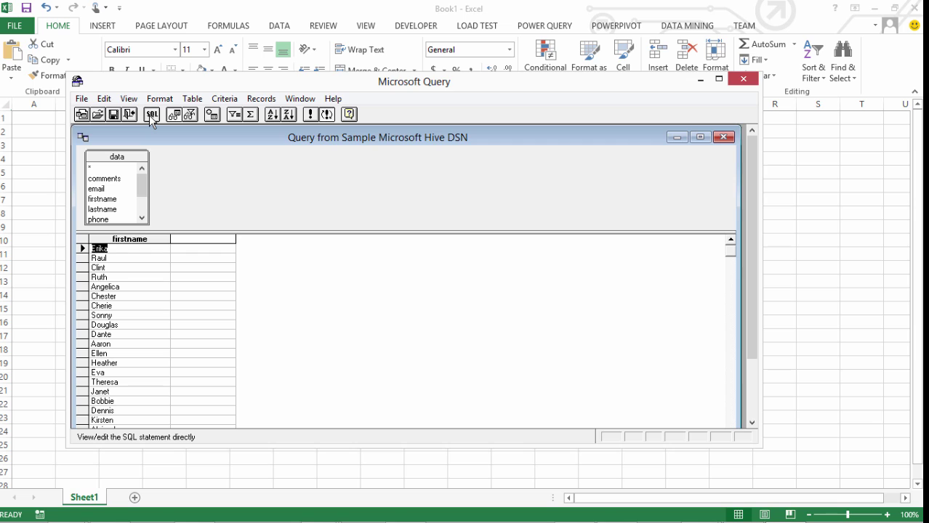
click(151, 114)
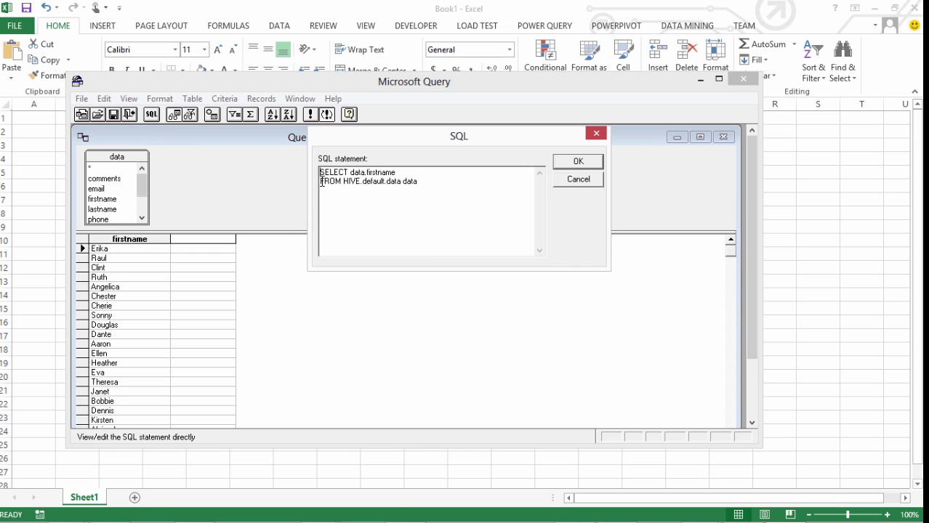
key(Return)
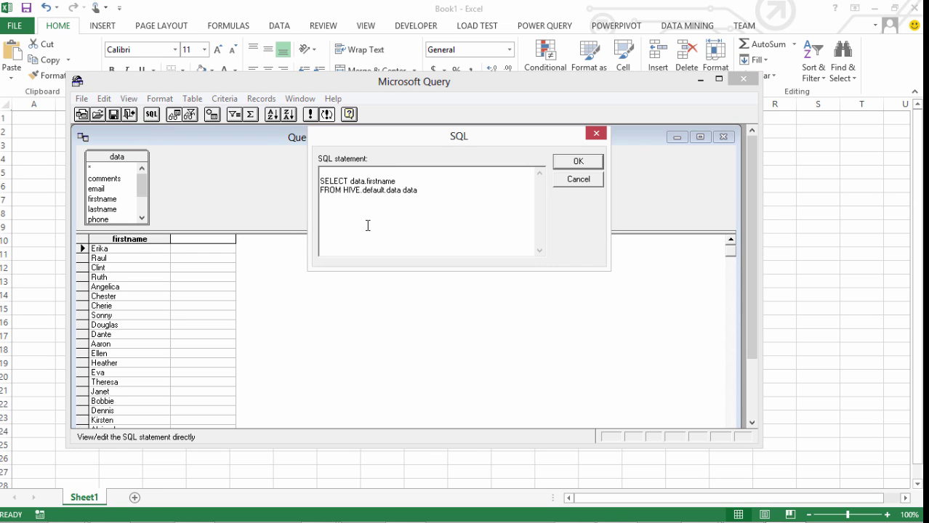
key(Up)
text(SELECT statename, Count(*) FROM data GROUP BY statename)
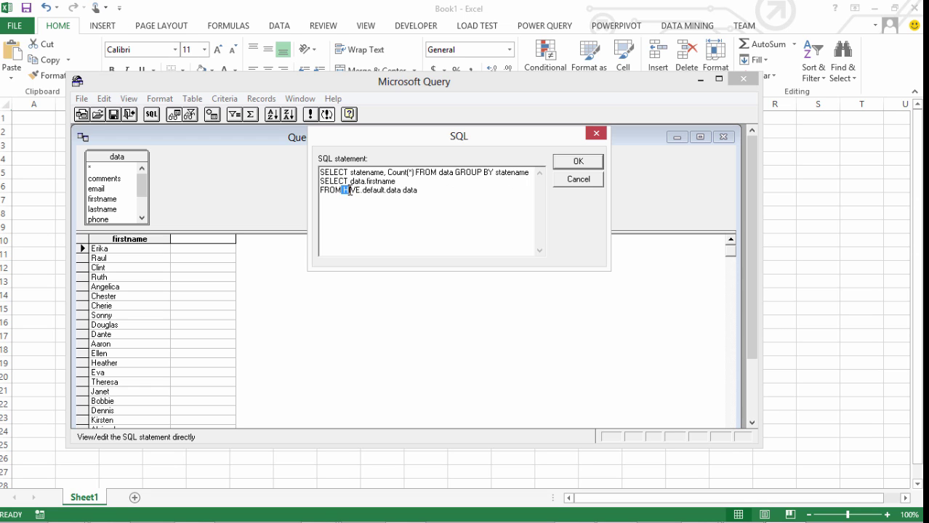
drag(344, 191, 400, 192)
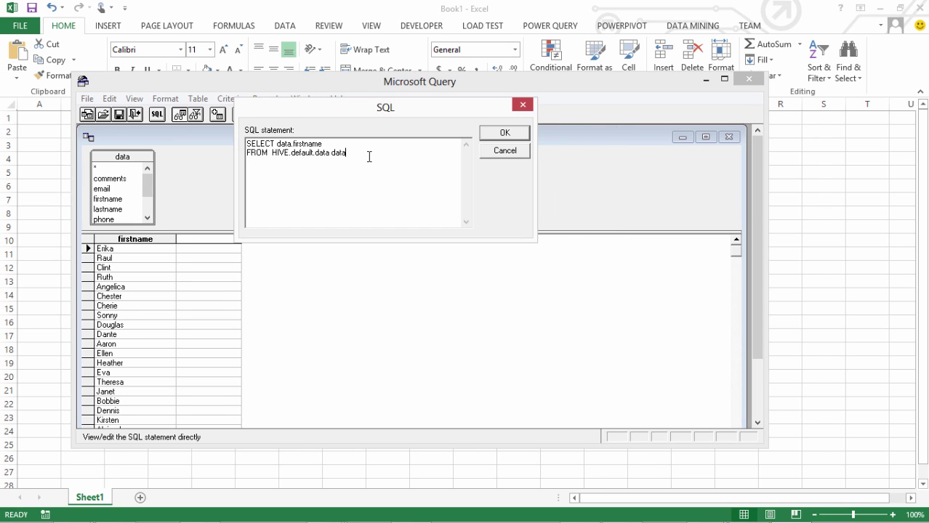
drag(369, 157, 246, 144)
text(SELECT data.statename, Count(*) FROM HIVE.default.data data GROUP BY data.statename)
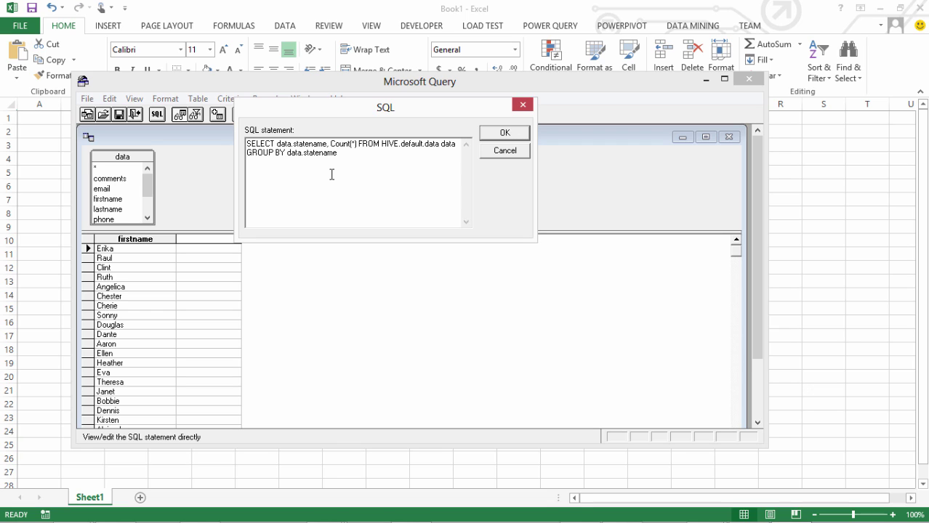
click(506, 135)
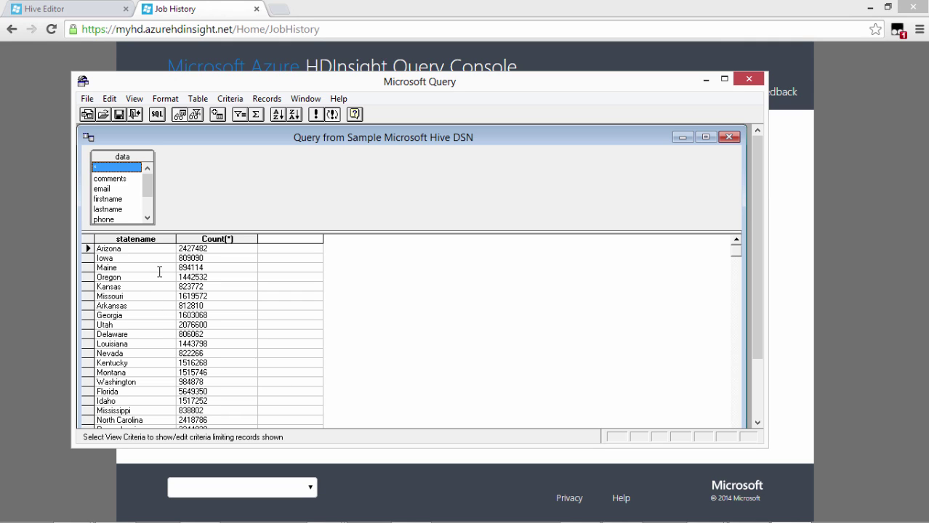
Step: Return the per-state count results from Microsoft Query to Excel
click(87, 99)
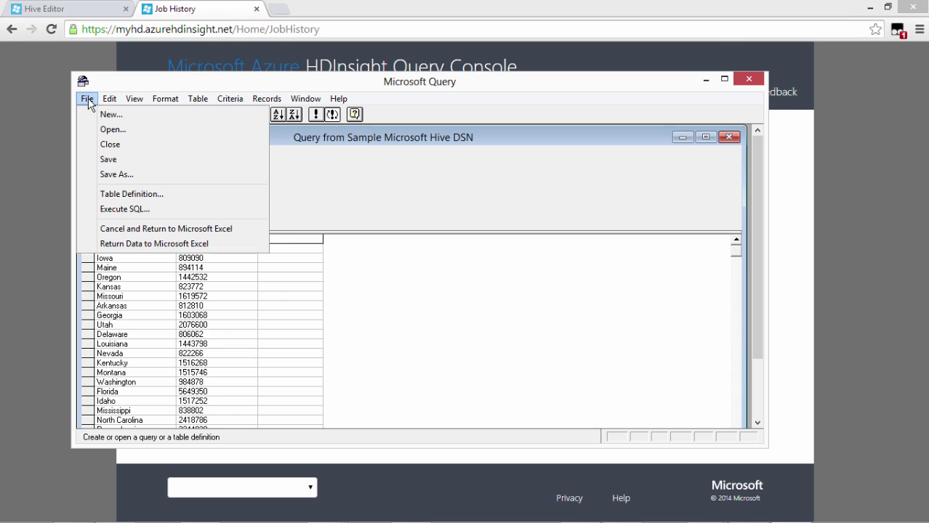
click(143, 244)
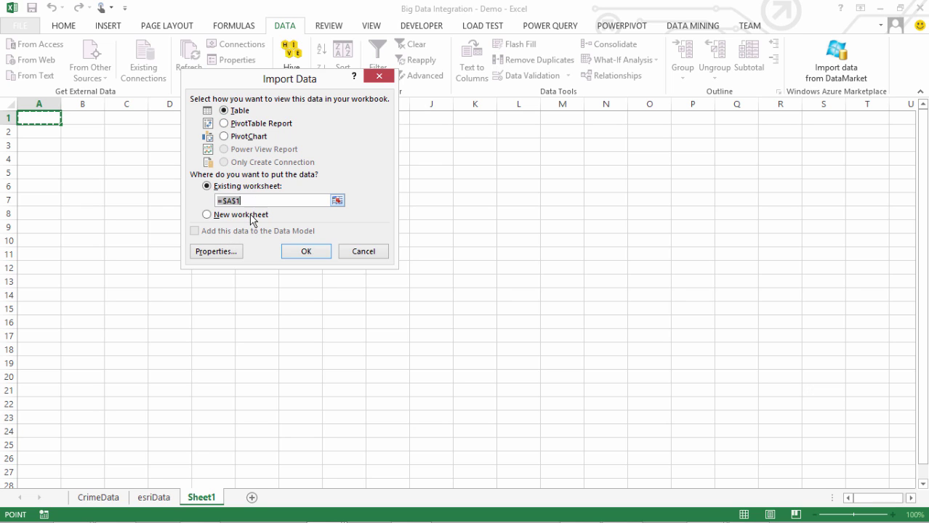
Step: Rename the data connection to countByStatename in Connection Properties
click(228, 254)
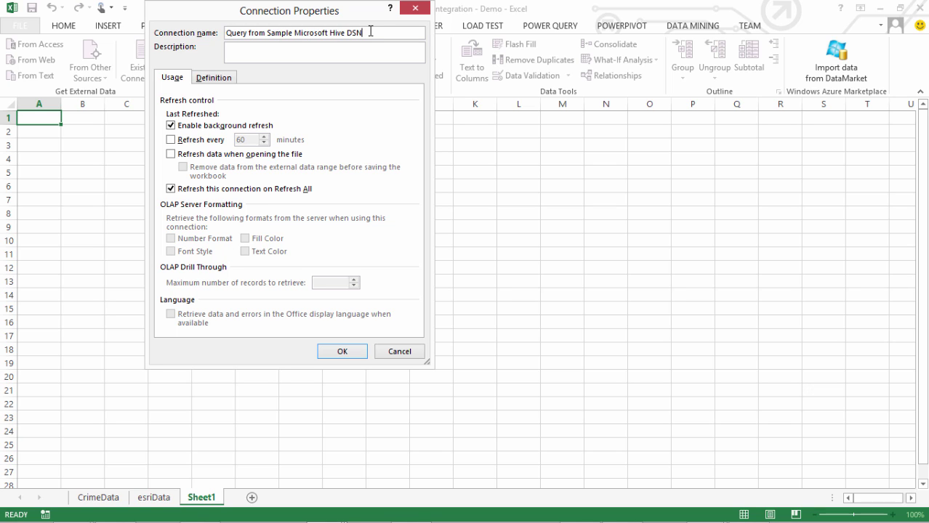
drag(368, 33, 211, 32)
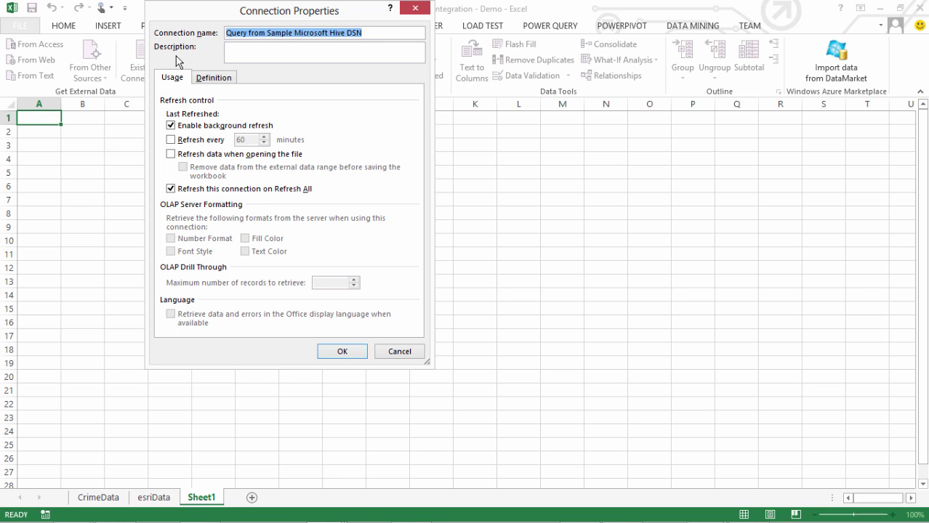
text(countByStatename)
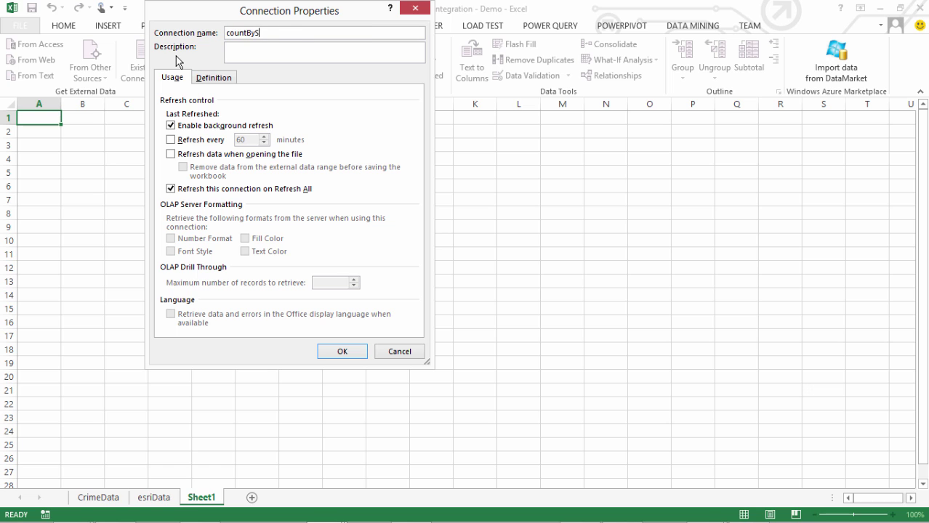
click(340, 351)
Step: Import the data as a table at $A$1, entering the Hive password to log in
click(308, 267)
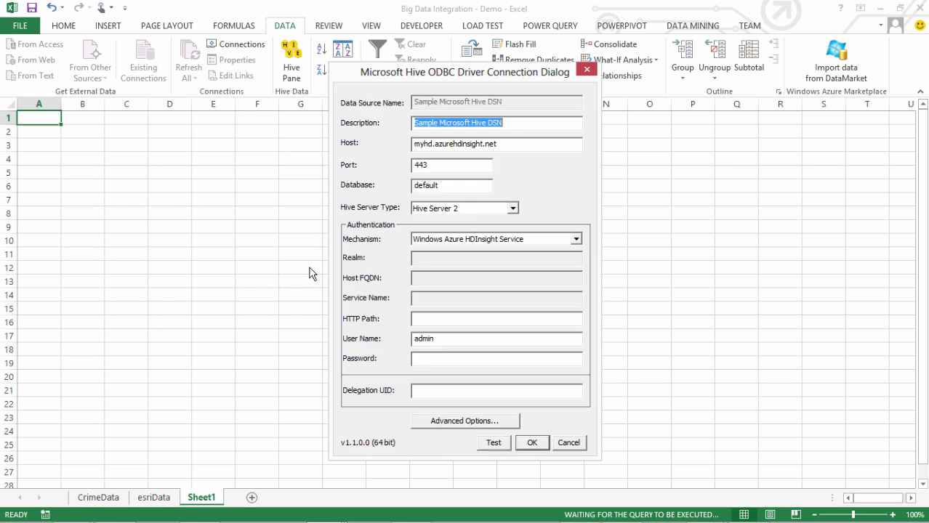
click(423, 358)
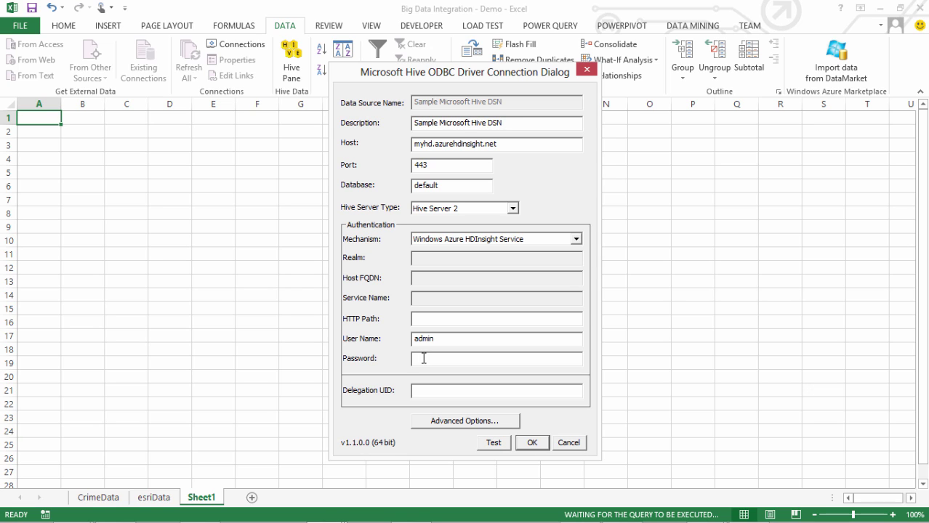
key(ctrl+v)
click(536, 448)
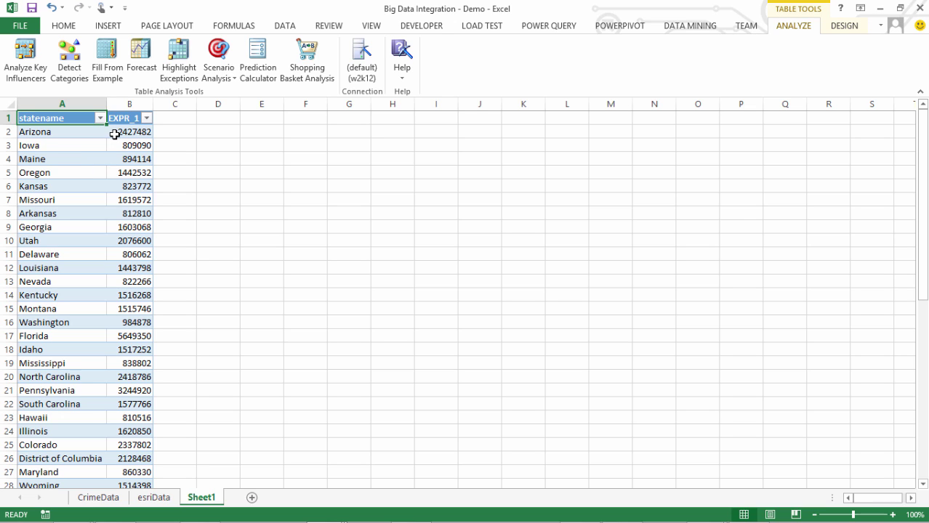
Step: Set the imported table's name to countByStatename
click(844, 27)
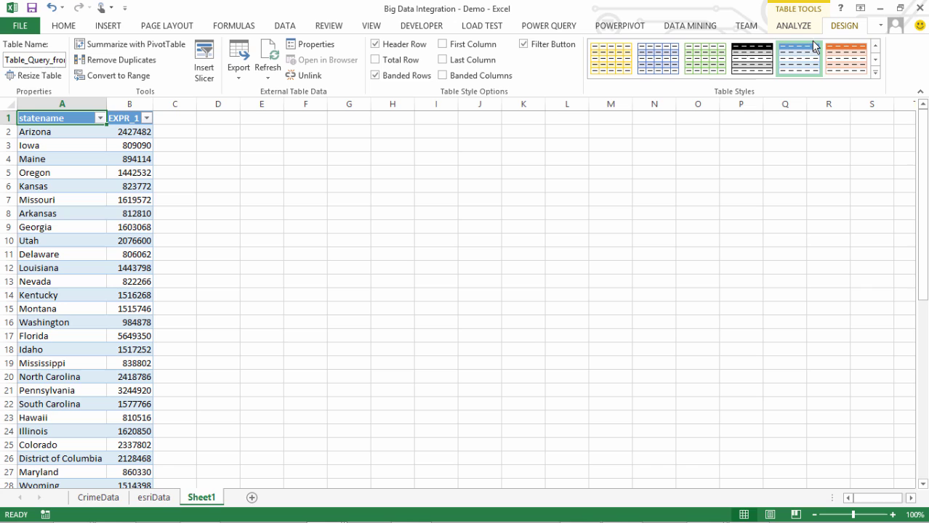
click(37, 60)
text(count)
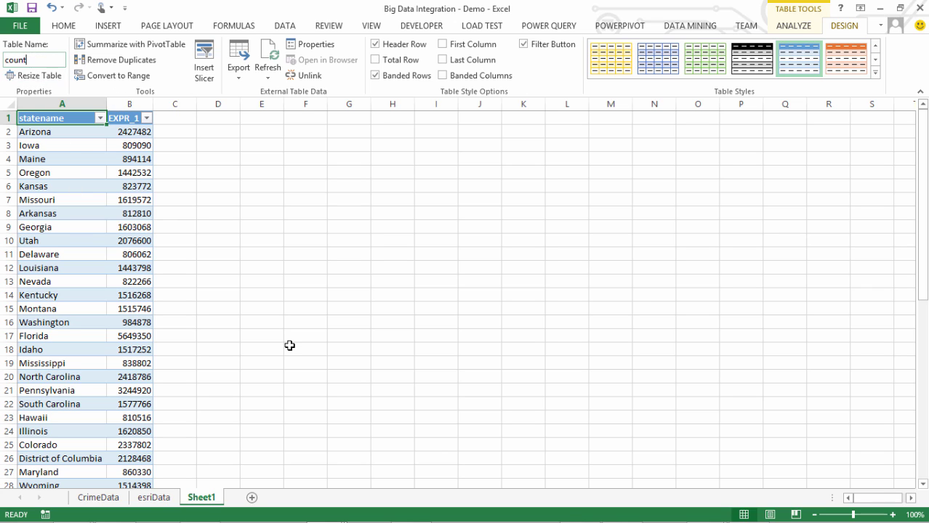
text(ByStatename)
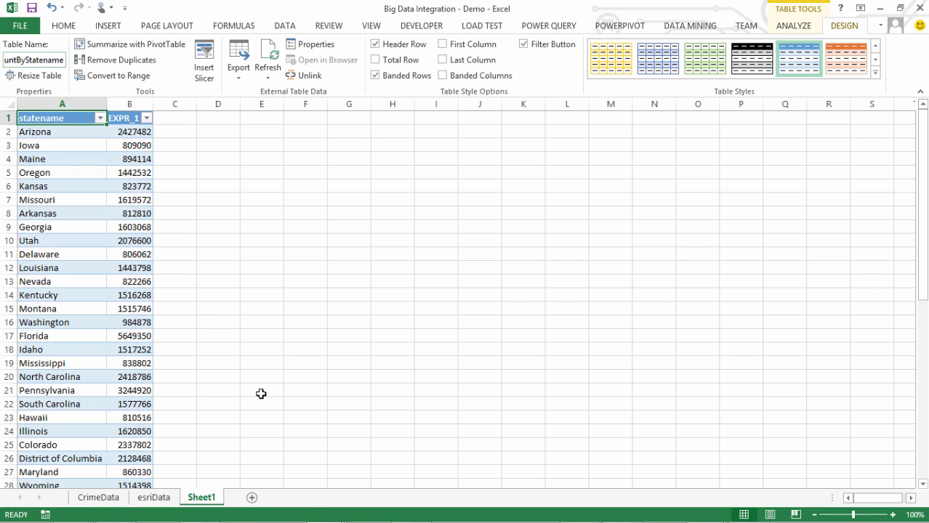
Step: Rename the Sheet1 tab to countByStatename
right_click(204, 498)
click(244, 373)
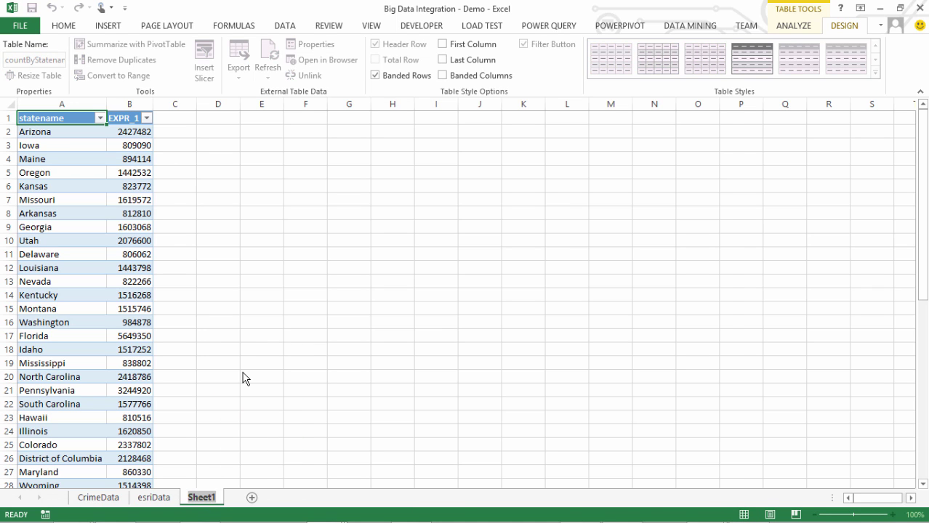
text(countByStatename)
key(Return)
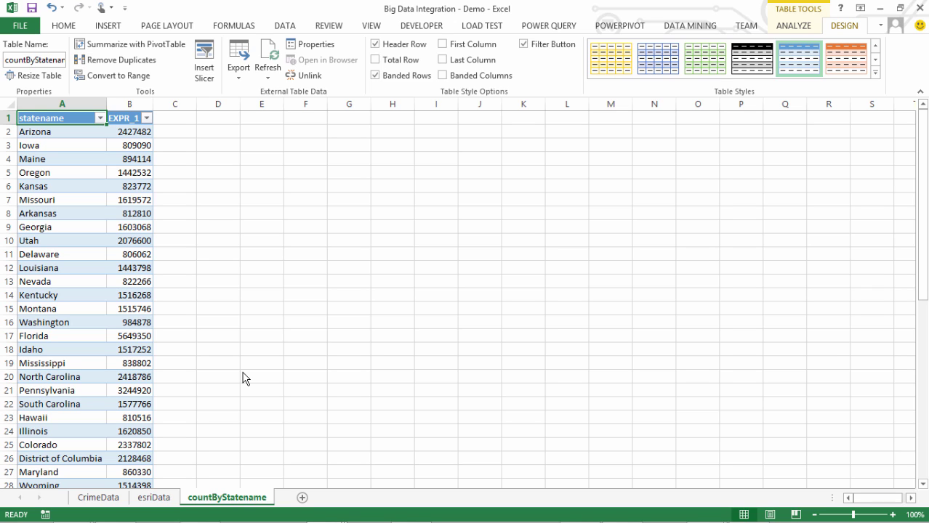
Step: Start a new Microsoft Query import from the Sample Microsoft Hive DSN with a state/urgency/month grouping query
click(284, 27)
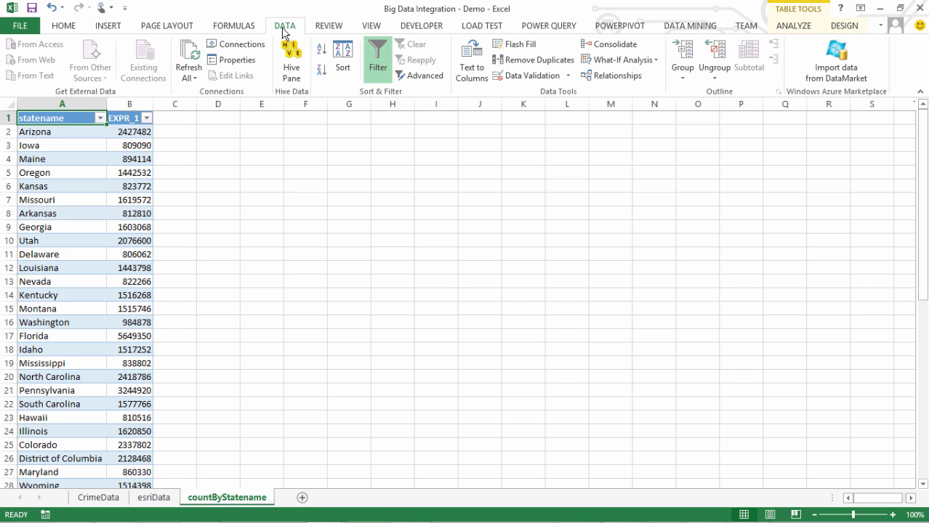
click(218, 199)
click(91, 69)
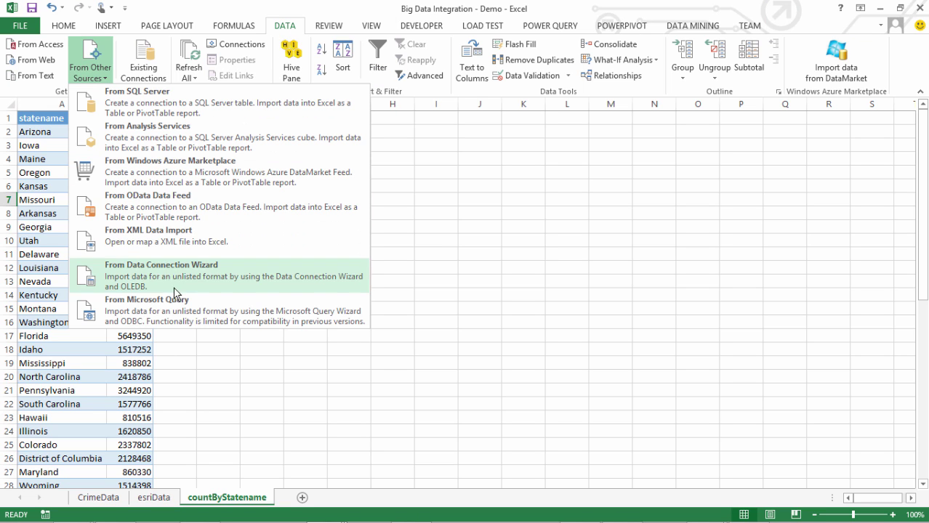
click(175, 312)
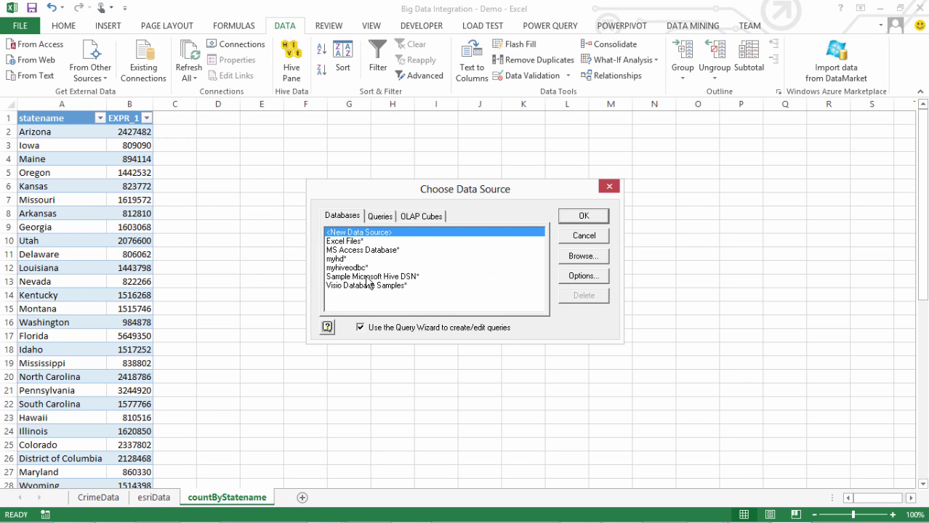
click(385, 277)
click(583, 216)
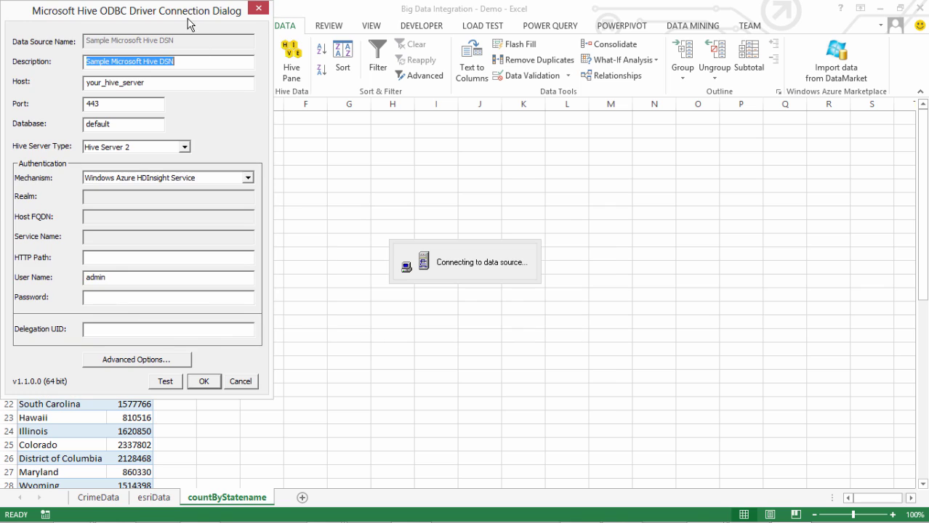
drag(189, 16, 472, 37)
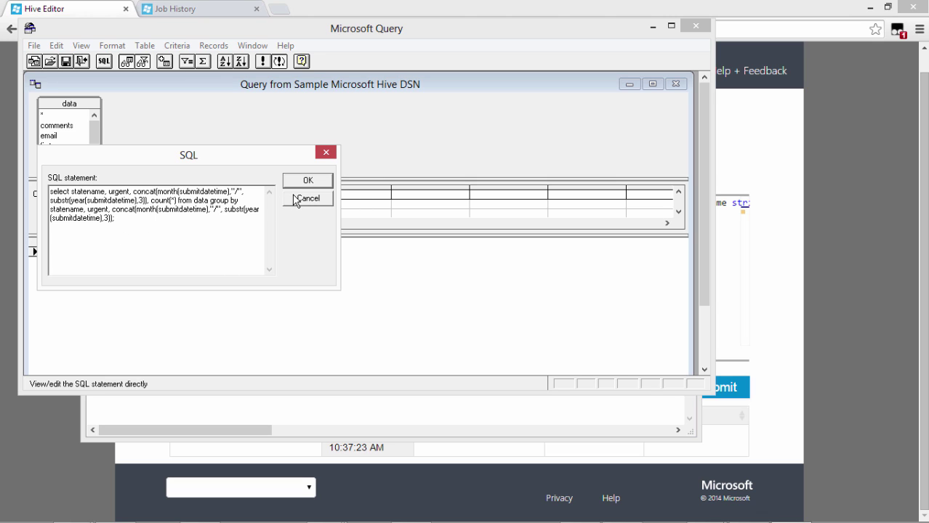
Step: Run the grouping SQL to list counts by statename, urgent and month/year
click(307, 183)
click(308, 181)
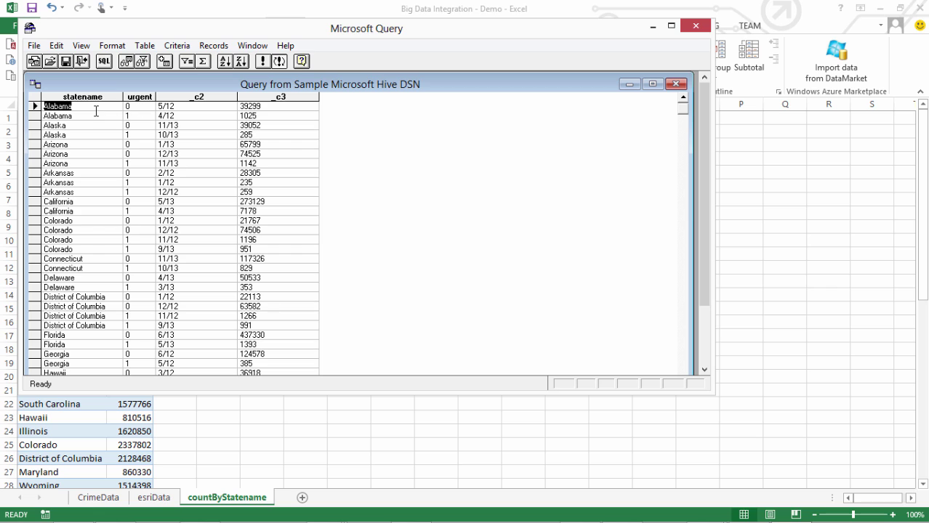
click(34, 45)
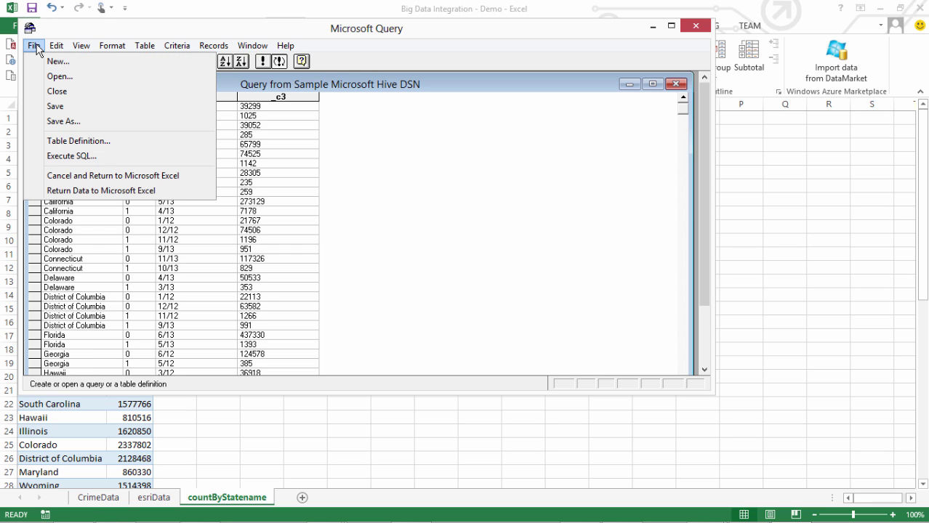
Step: Return the results to a new worksheet through a connection renamed countByOthers
click(104, 191)
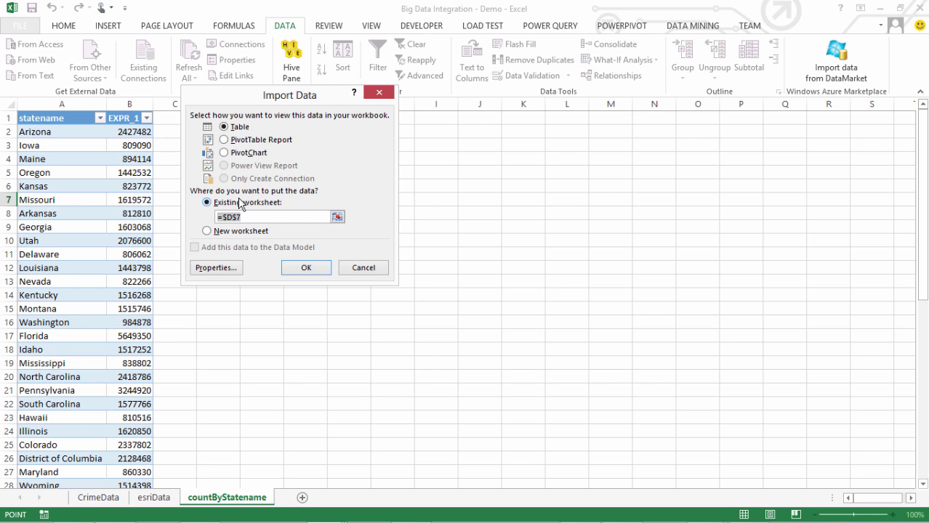
click(207, 232)
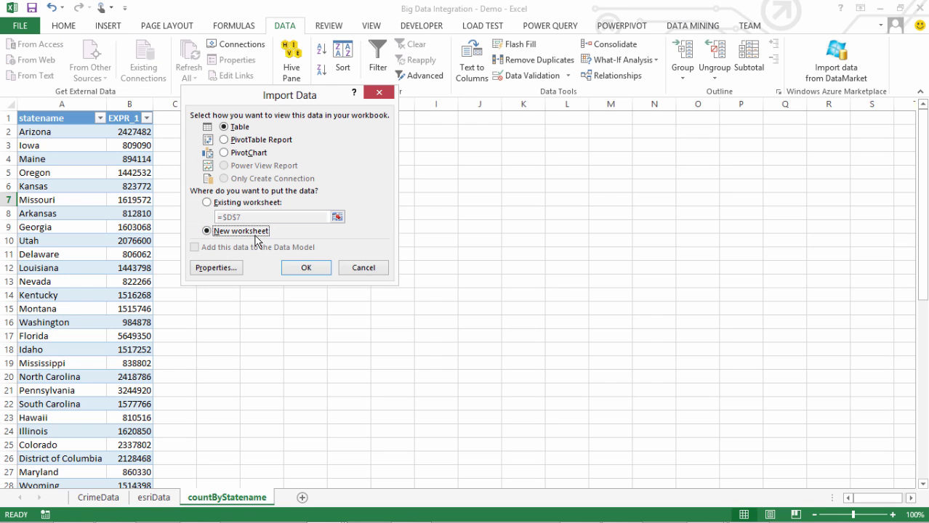
click(216, 267)
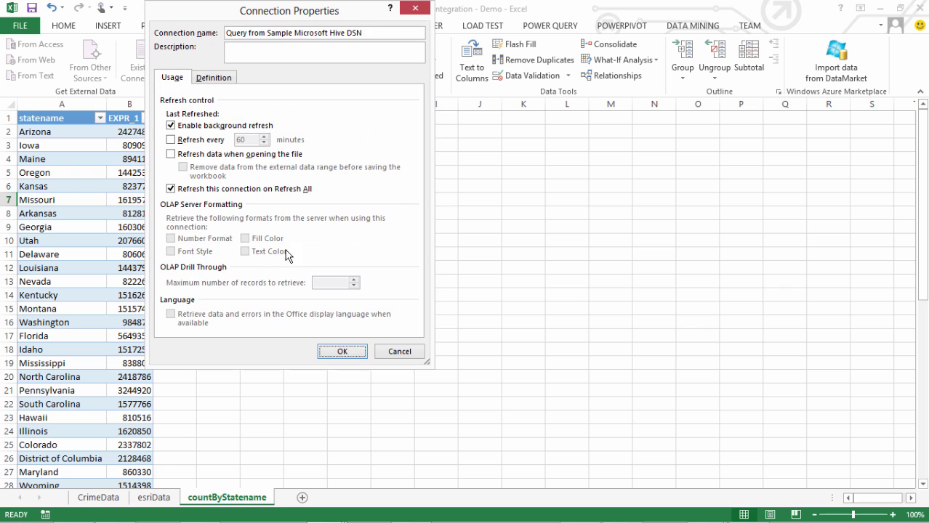
drag(374, 33, 229, 42)
text(countBy)
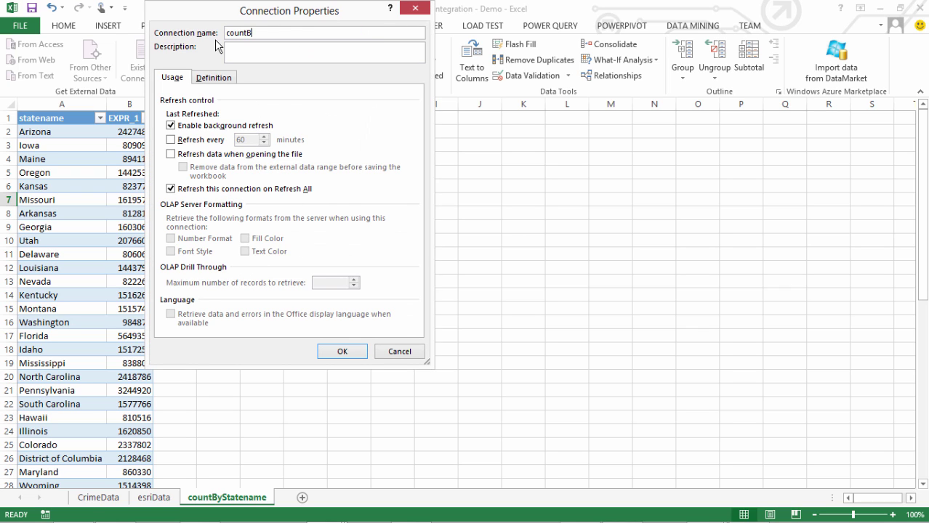
text(Others)
click(342, 352)
click(303, 268)
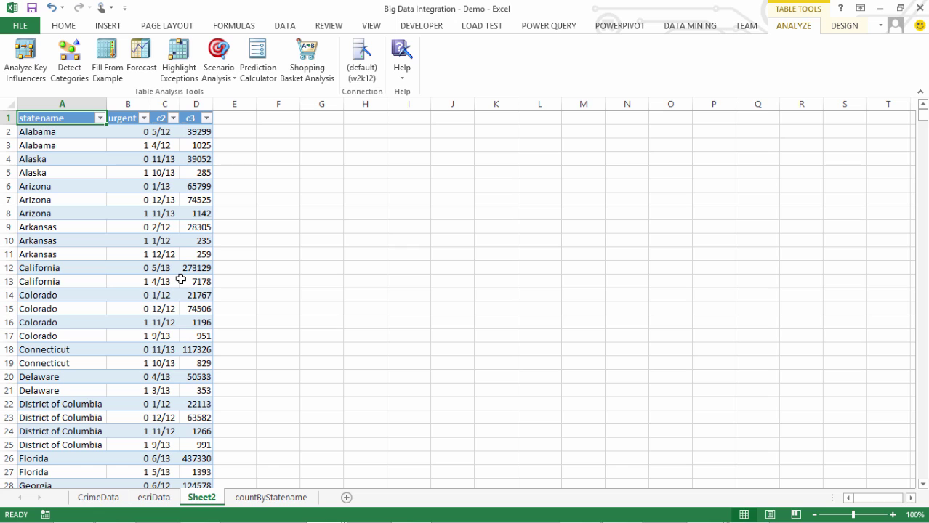
Step: Name the new table countByOthers and rename the Sheet2 tab to countByOthers
click(843, 25)
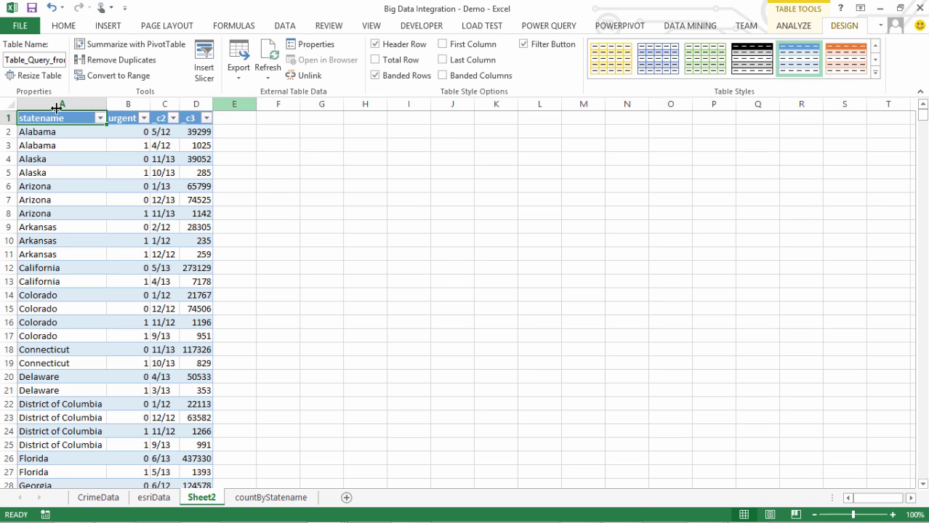
click(34, 60)
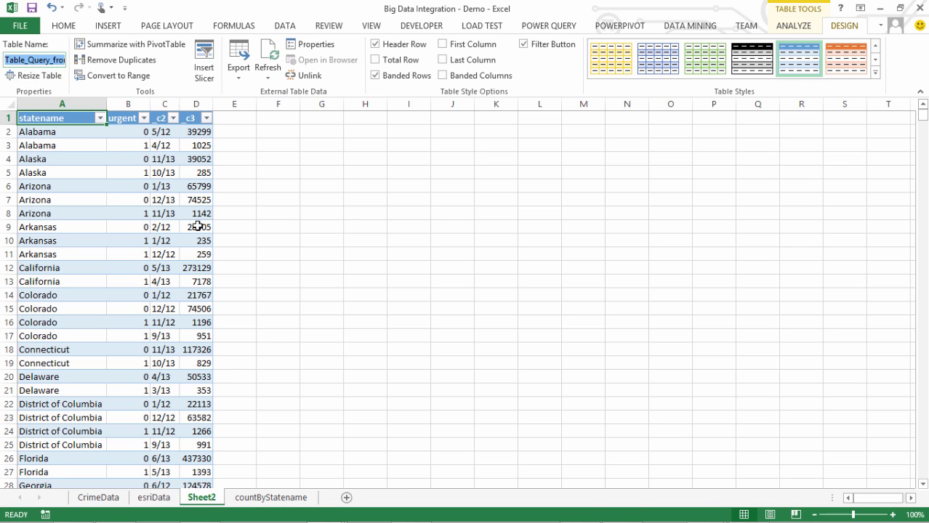
text(countByOthers)
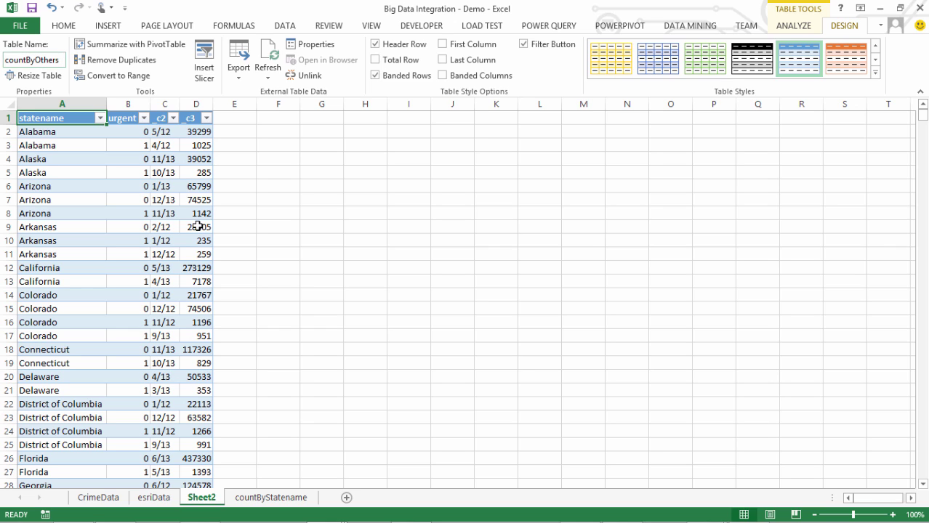
right_click(201, 497)
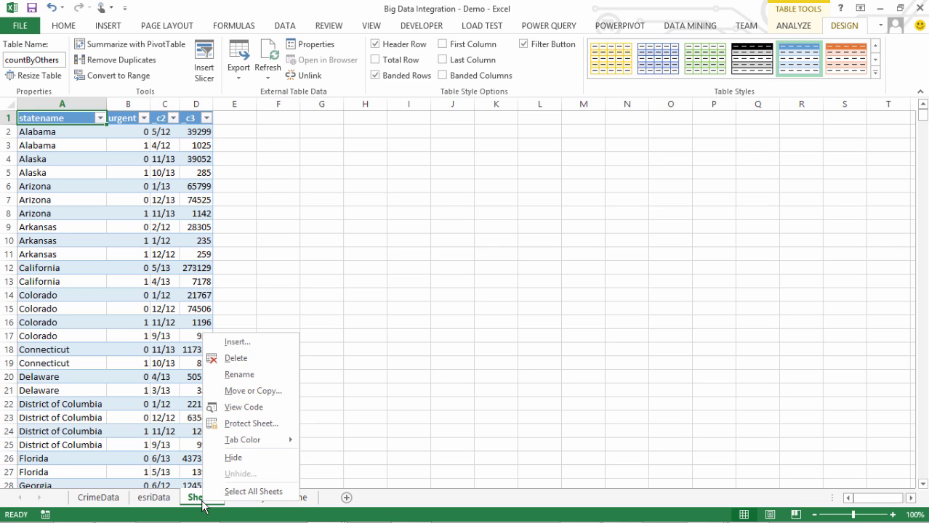
click(237, 375)
text(countByOthers)
click(265, 373)
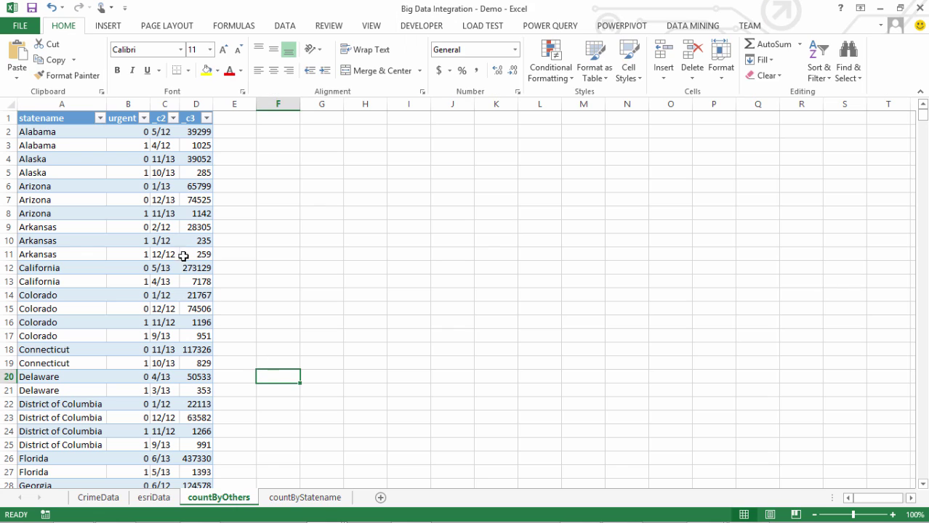
Step: Add the countByOthers table to the PowerPivot Data Model and go back to Excel
click(125, 213)
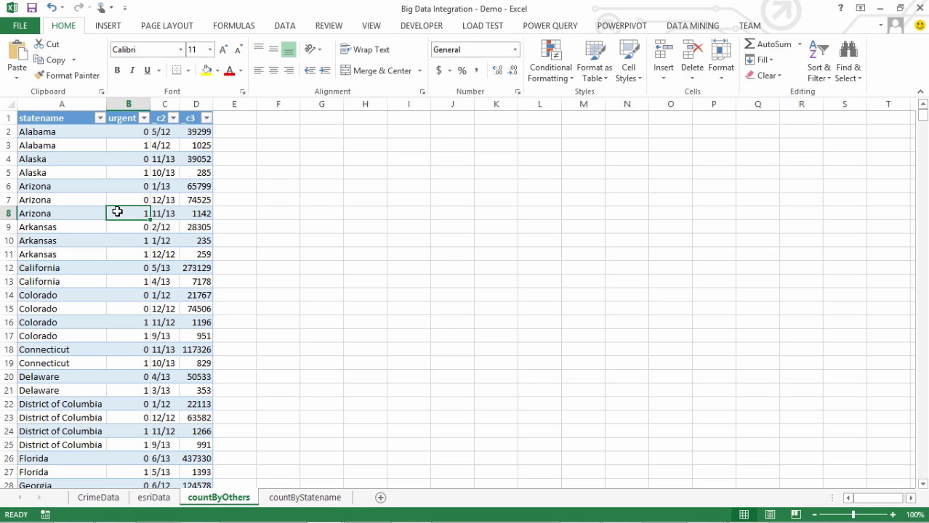
click(617, 26)
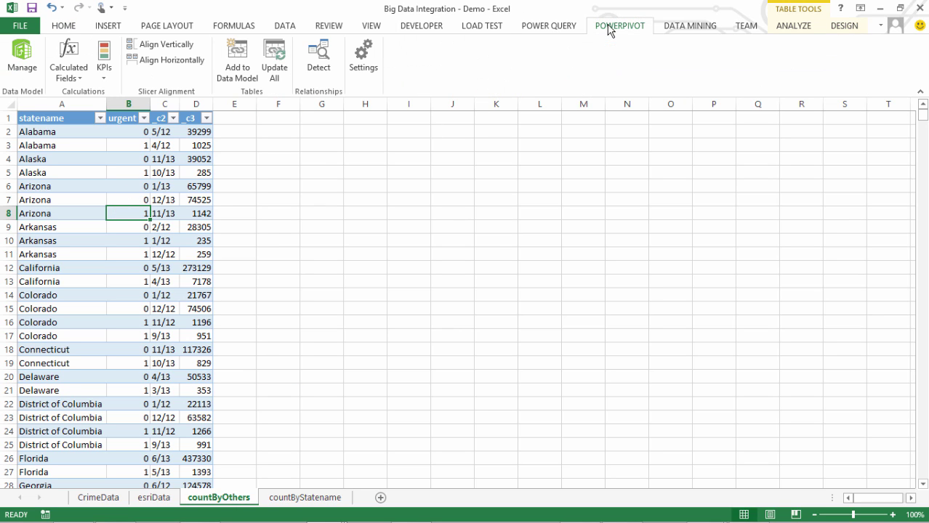
click(238, 65)
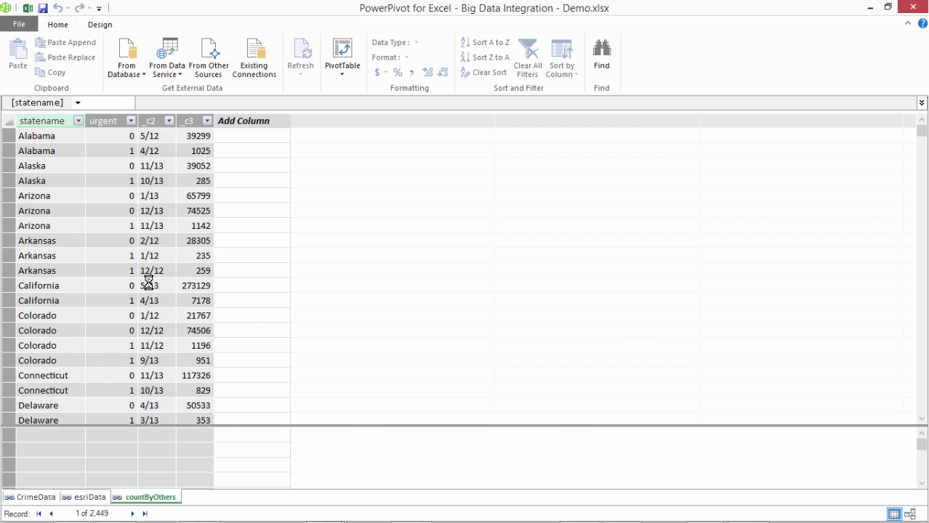
key(alt+Tab)
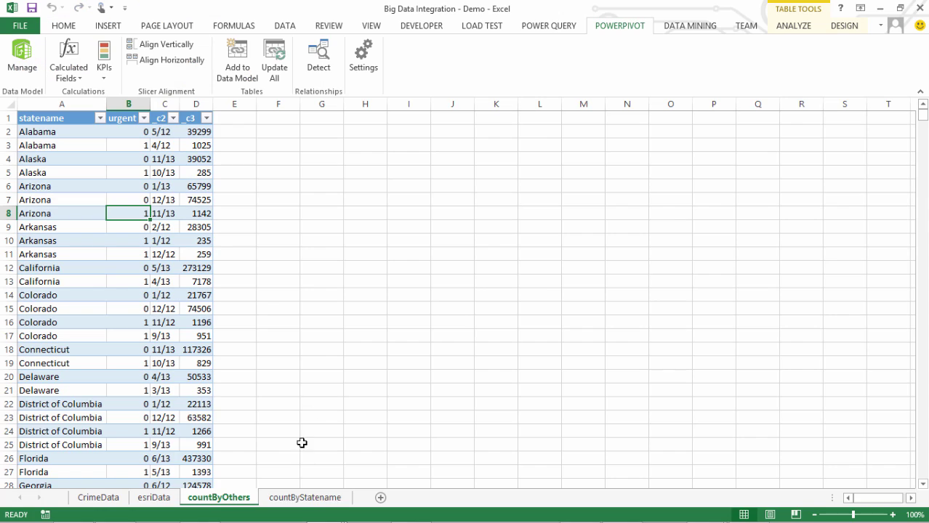
Step: Add the countByStatename table to the PowerPivot Data Model, then return to the workbook
click(305, 498)
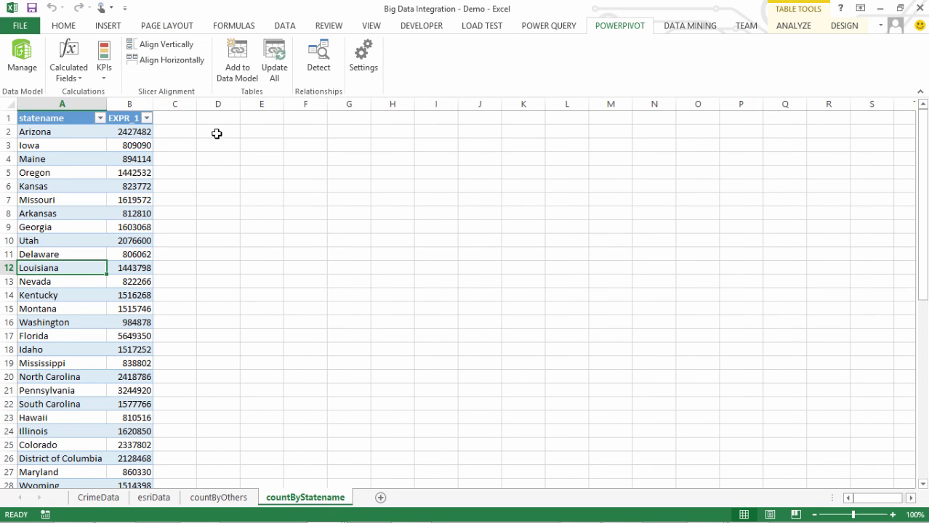
click(234, 67)
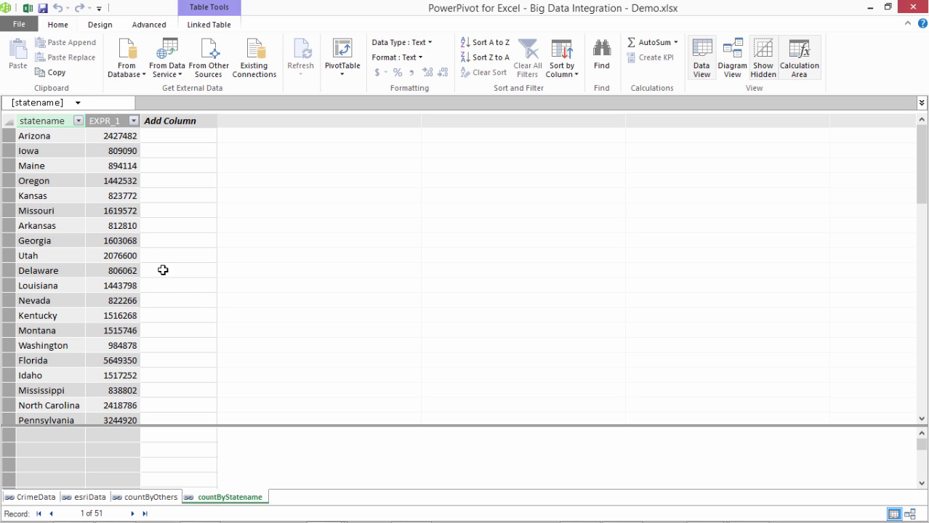
click(222, 516)
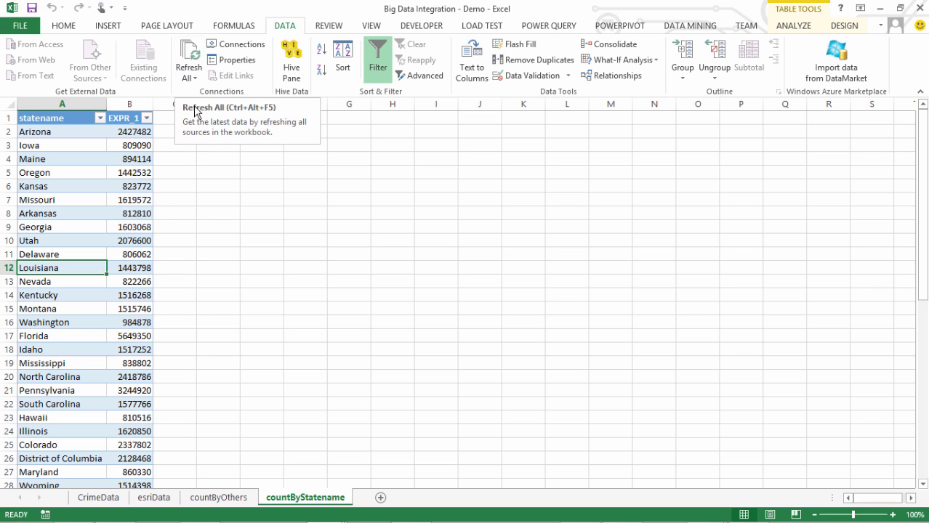
click(194, 79)
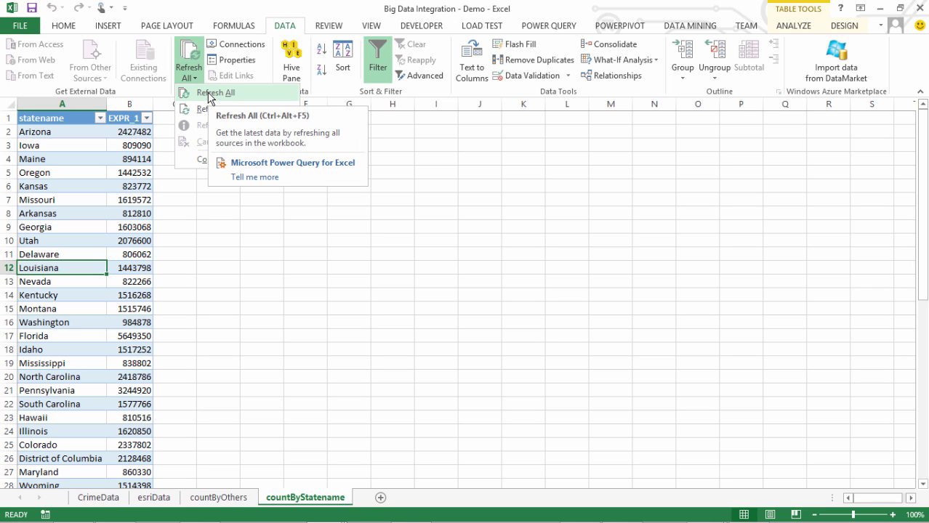
click(244, 48)
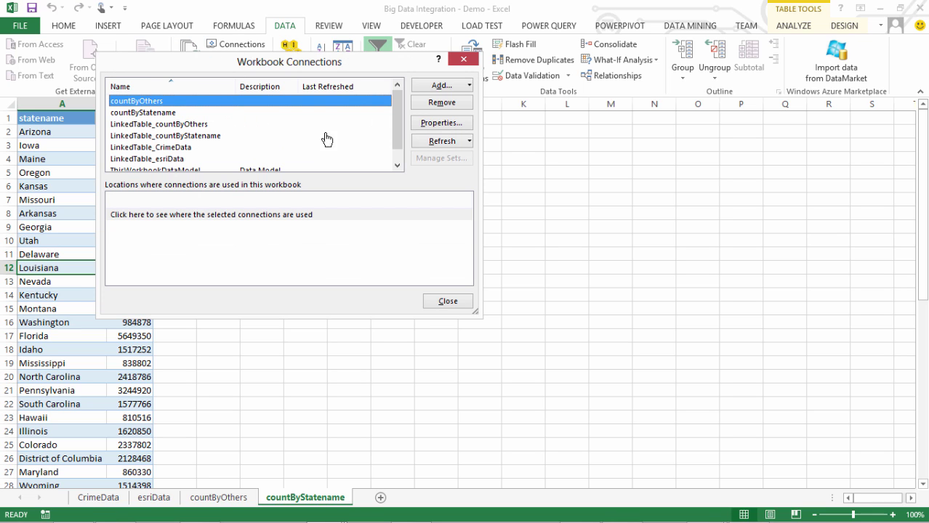
drag(395, 107, 396, 119)
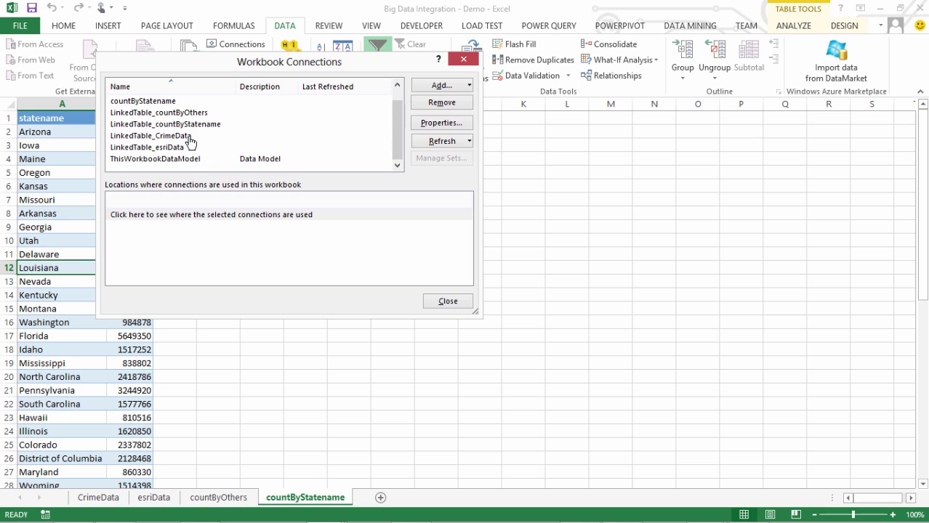
scroll(167, 131, up, 1)
click(148, 113)
click(469, 141)
click(539, 189)
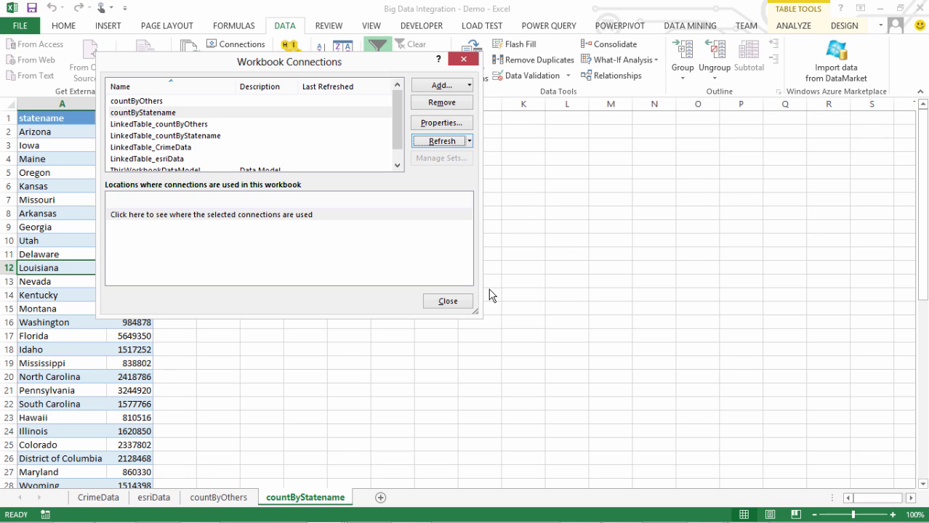
click(451, 302)
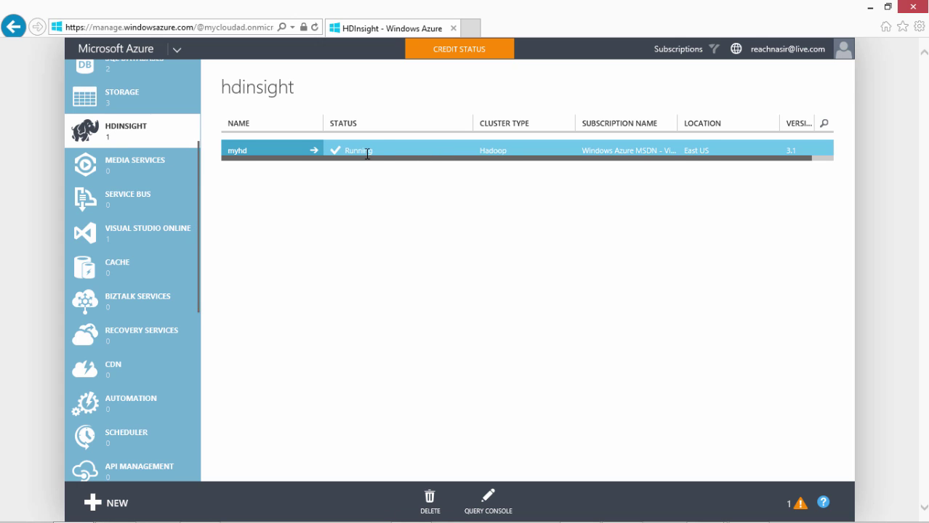
Step: Delete the myhd HDInsight cluster and confirm with YES
click(430, 502)
click(770, 467)
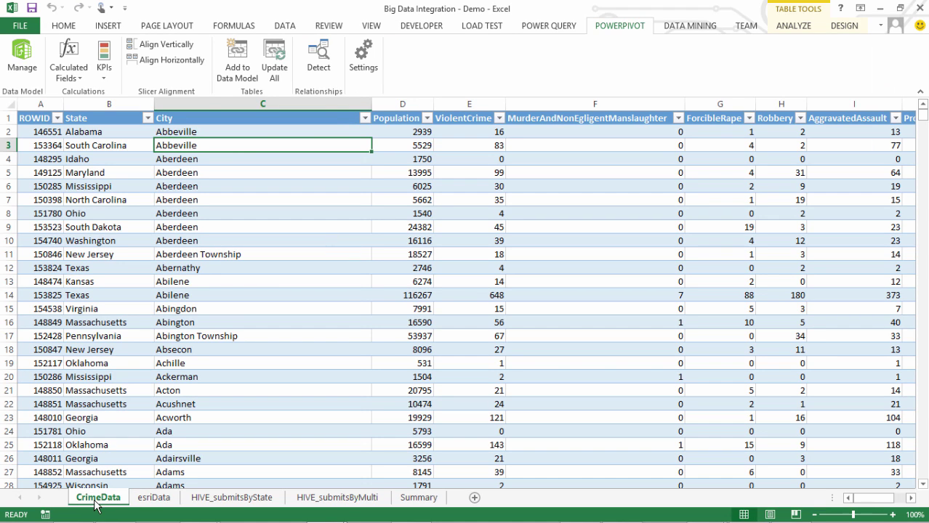
Step: Check the esriData, HIVE_submitsByState and HIVE_submitsByMulti sheets, then view their relationships in PowerPivot Diagram View
click(146, 500)
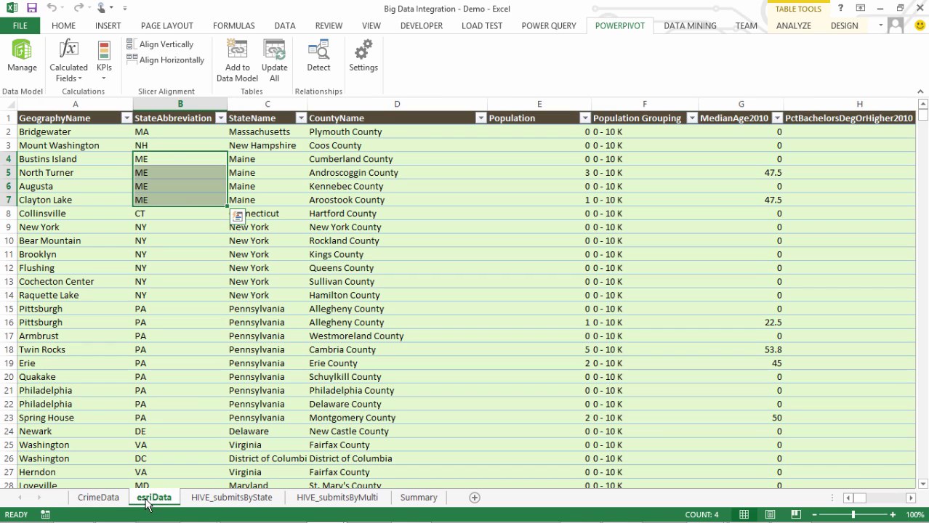
click(159, 162)
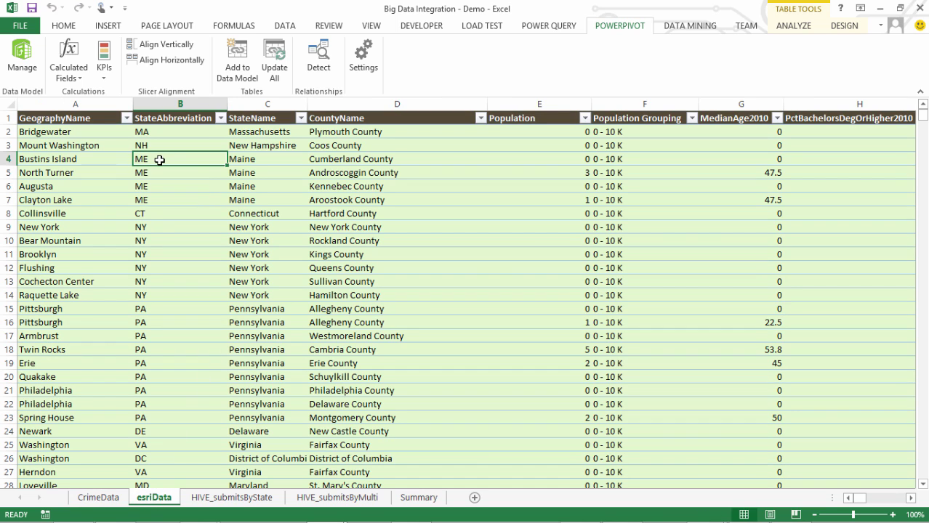
click(247, 499)
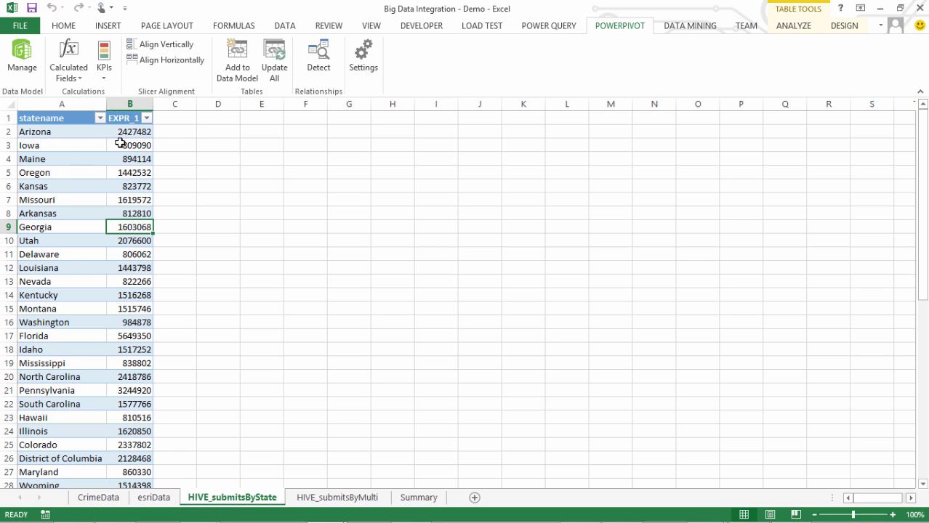
click(320, 499)
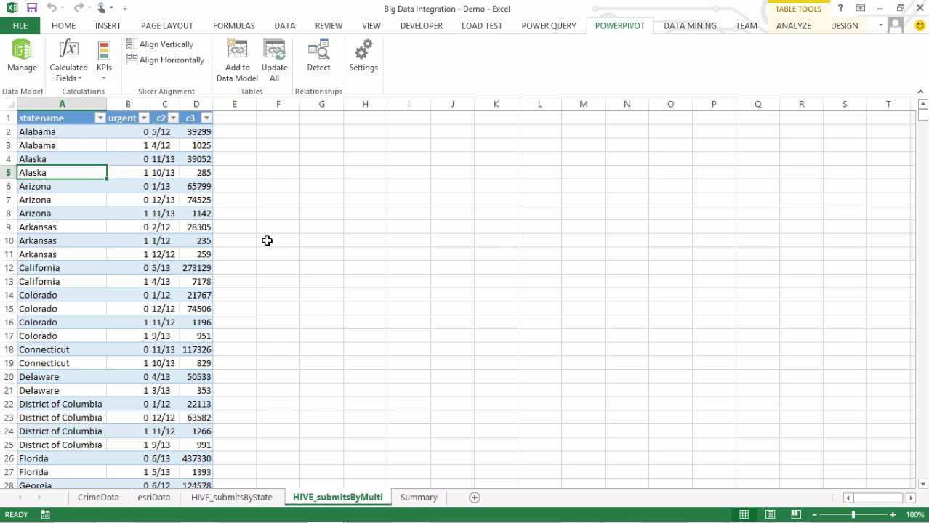
click(319, 508)
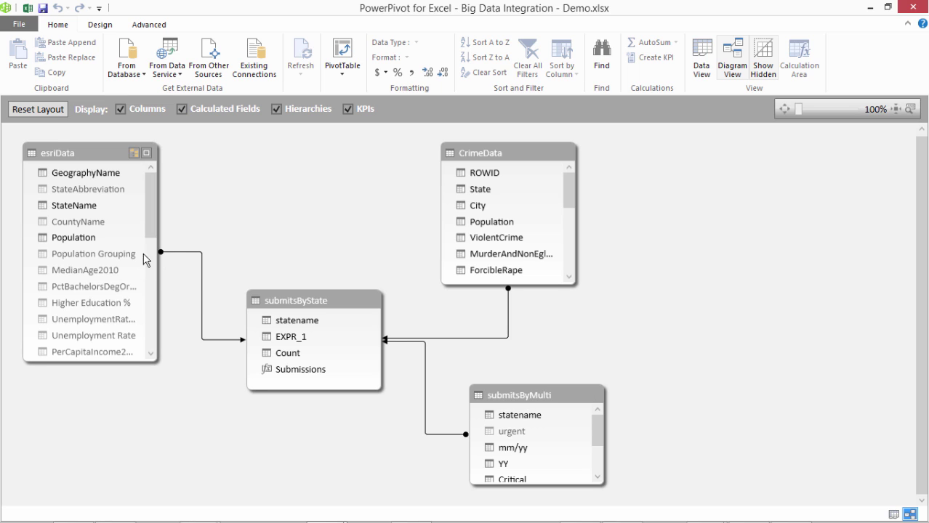
click(194, 252)
click(291, 454)
Step: Show the Summary Power View report and select its Count card
click(418, 498)
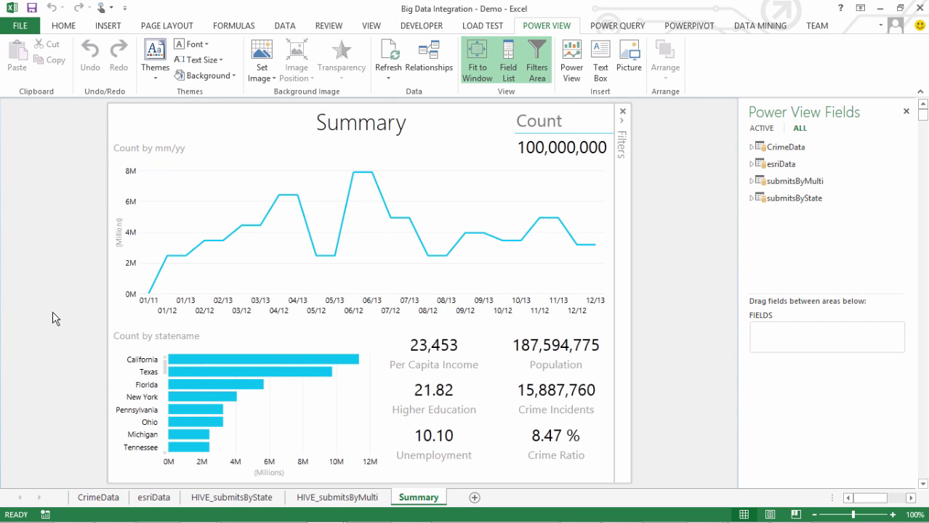
click(536, 129)
mouse_move(346, 361)
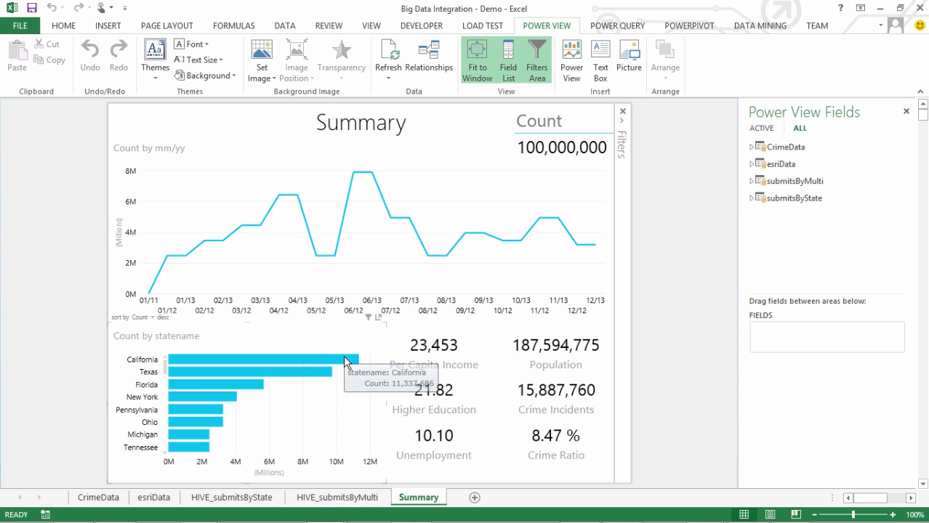
Step: Filter the dashboard to California, then Texas, then back to California (Count 11,337,686)
click(345, 361)
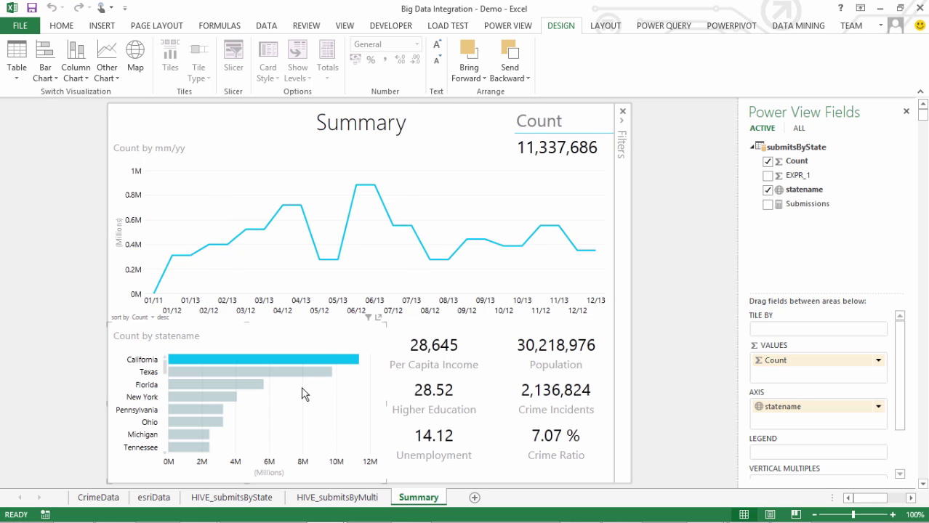
mouse_move(306, 378)
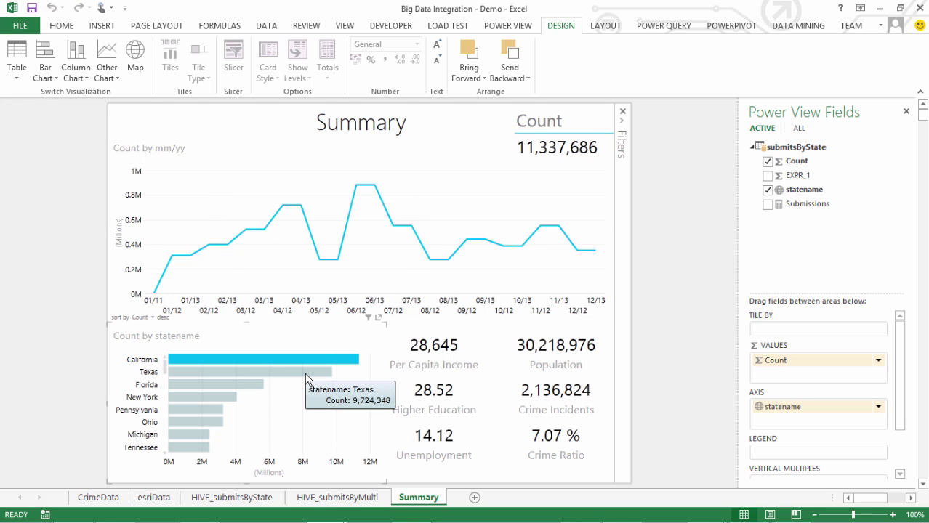
mouse_move(262, 363)
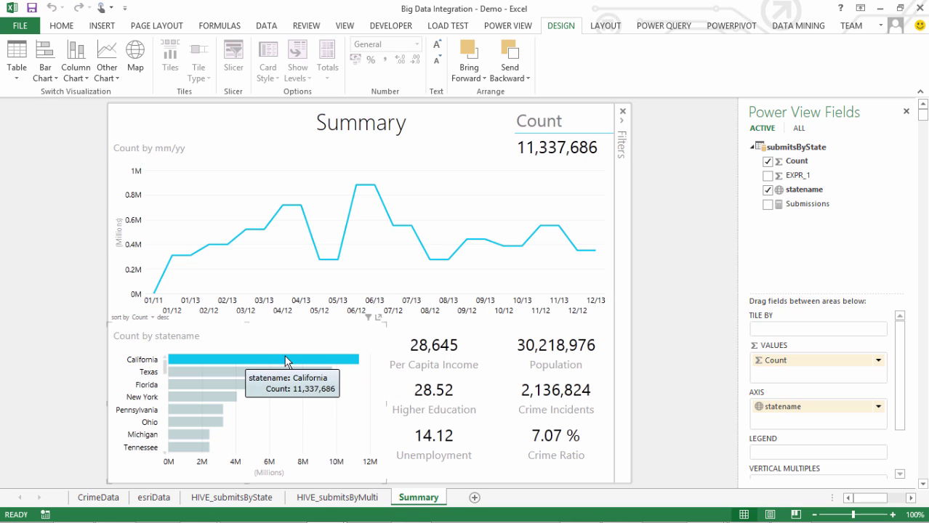
mouse_move(233, 375)
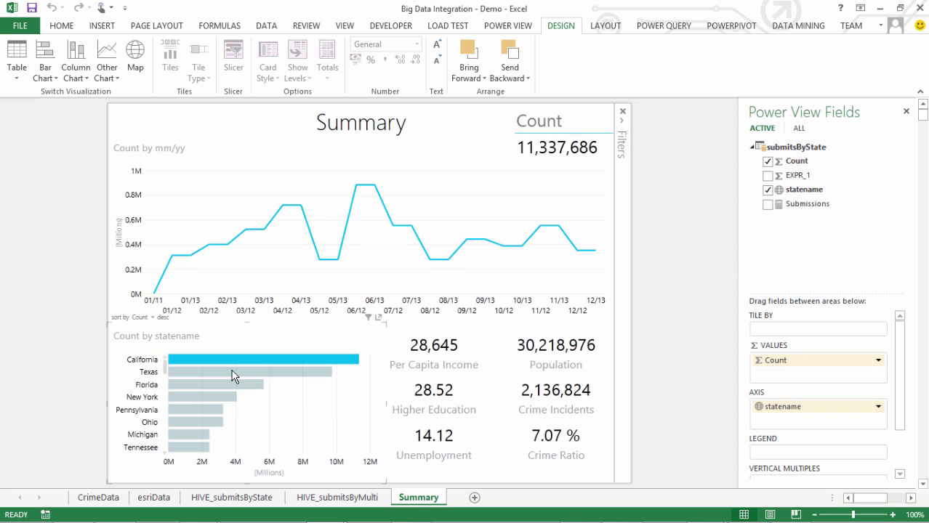
click(231, 374)
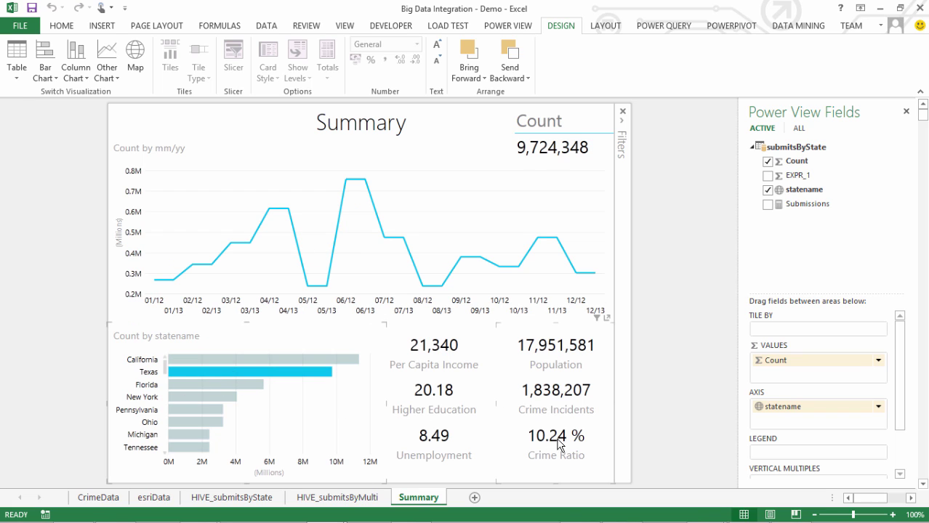
click(339, 360)
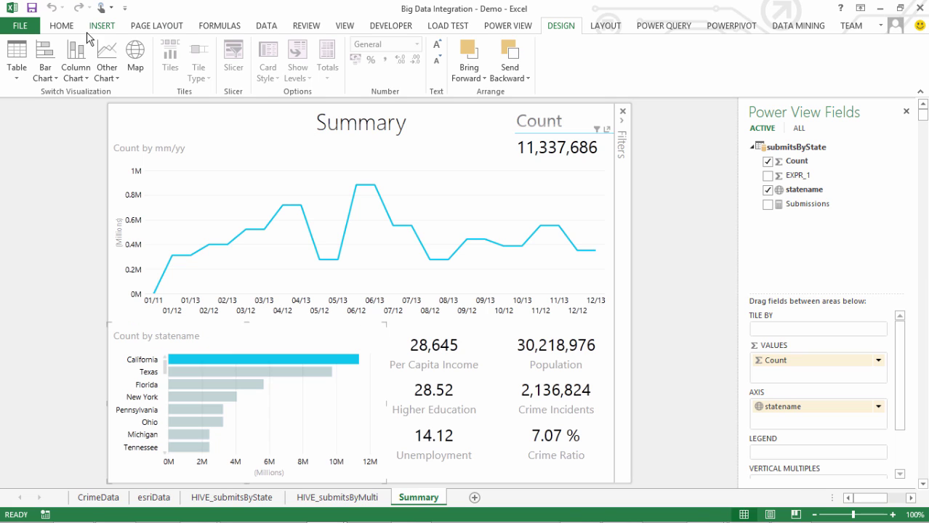
Step: Launch Power Map from INSERT > Map and view the Per Capita Income by State scene
click(108, 26)
click(518, 76)
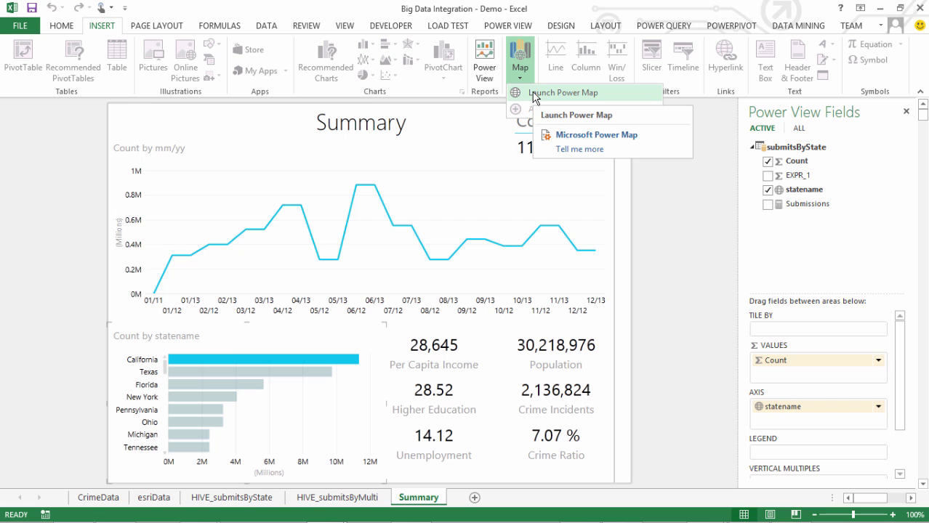
click(536, 95)
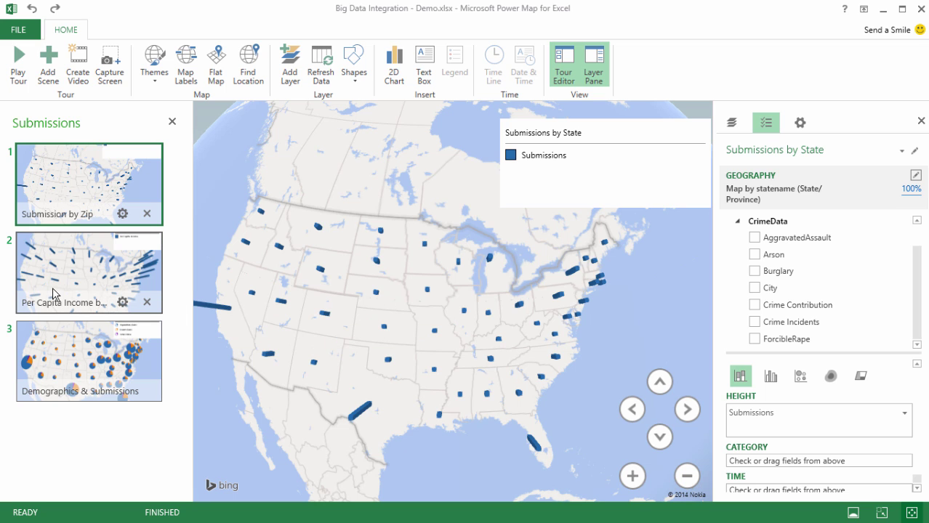
click(52, 287)
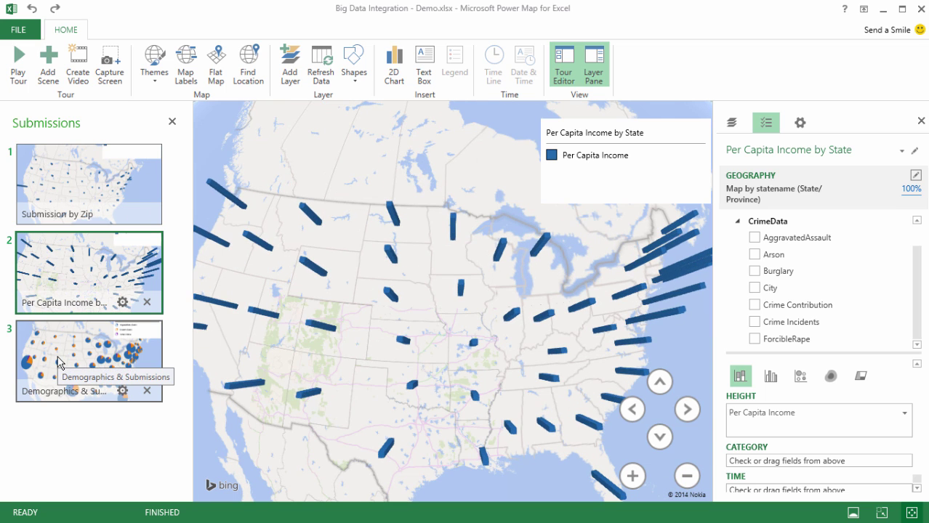
Step: Show scene 3's state pies and inspect California's slices, including Total Crime 2,136,824
click(61, 363)
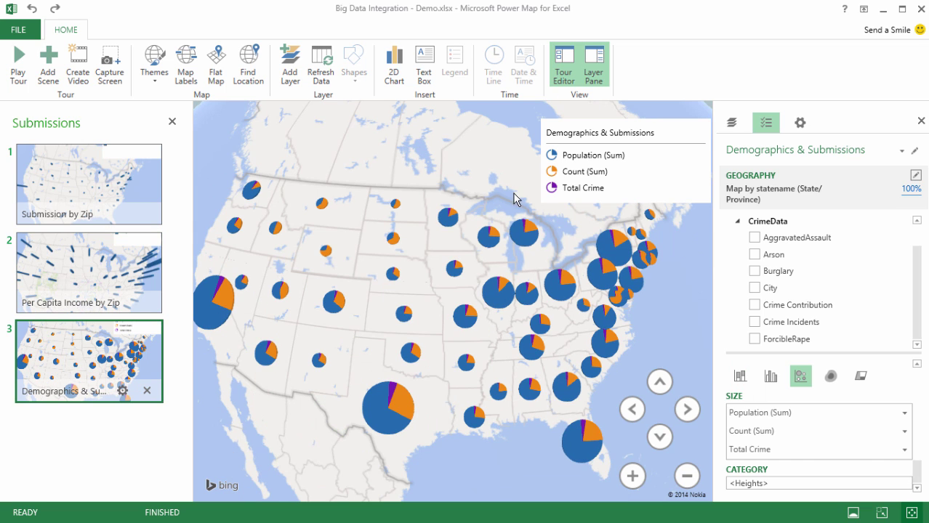
click(558, 168)
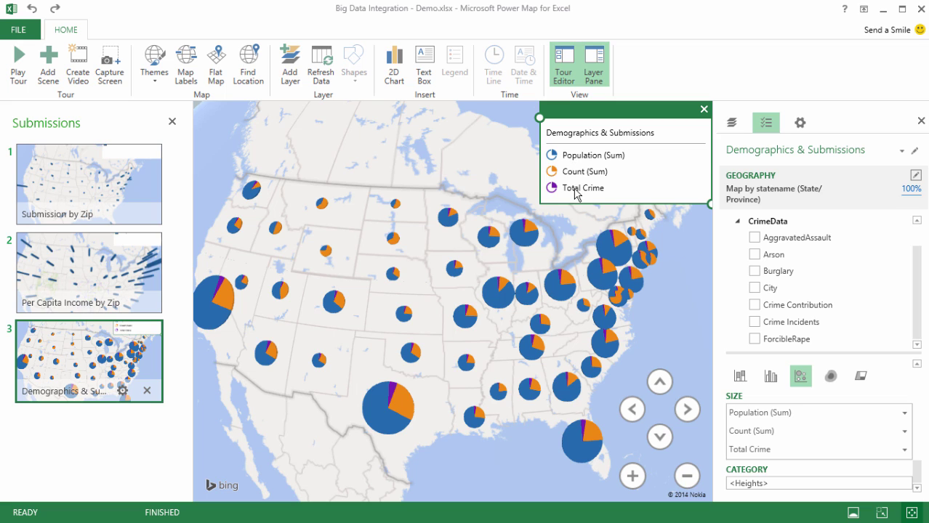
click(305, 320)
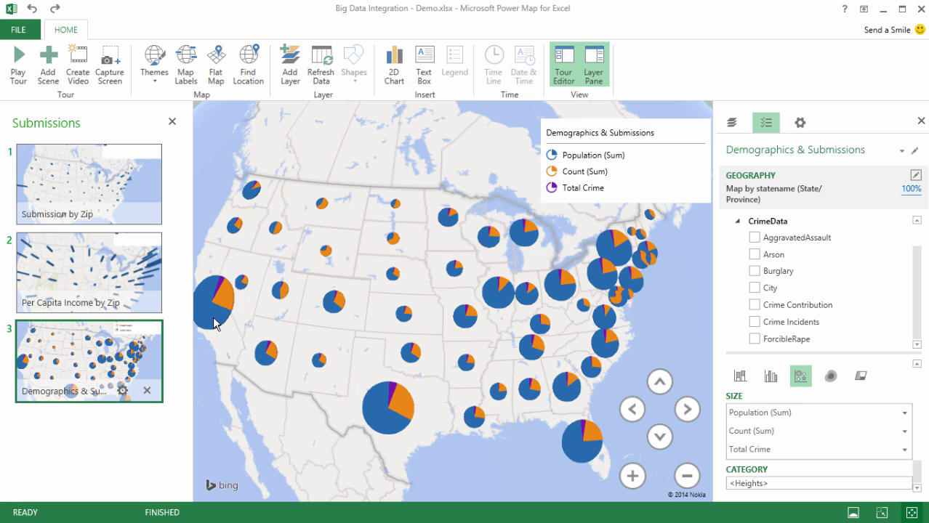
mouse_move(213, 323)
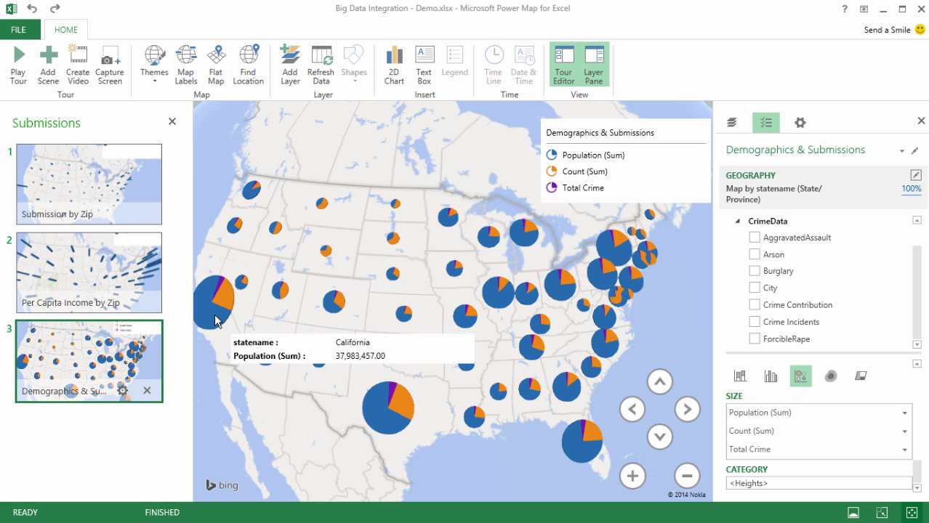
mouse_move(224, 304)
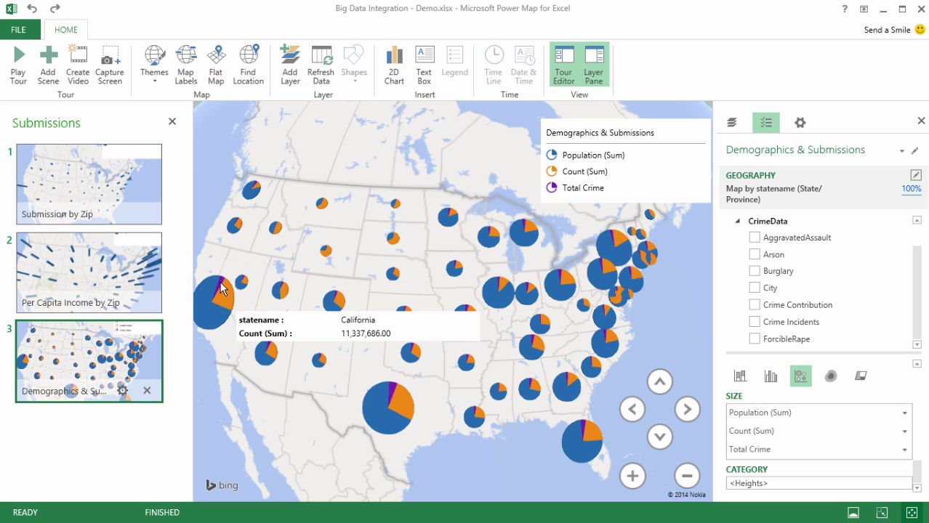
mouse_move(221, 286)
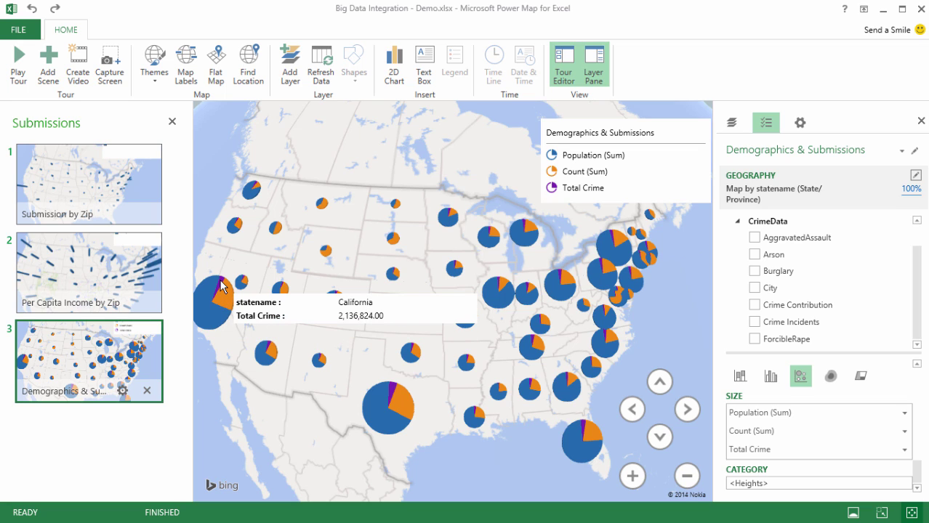